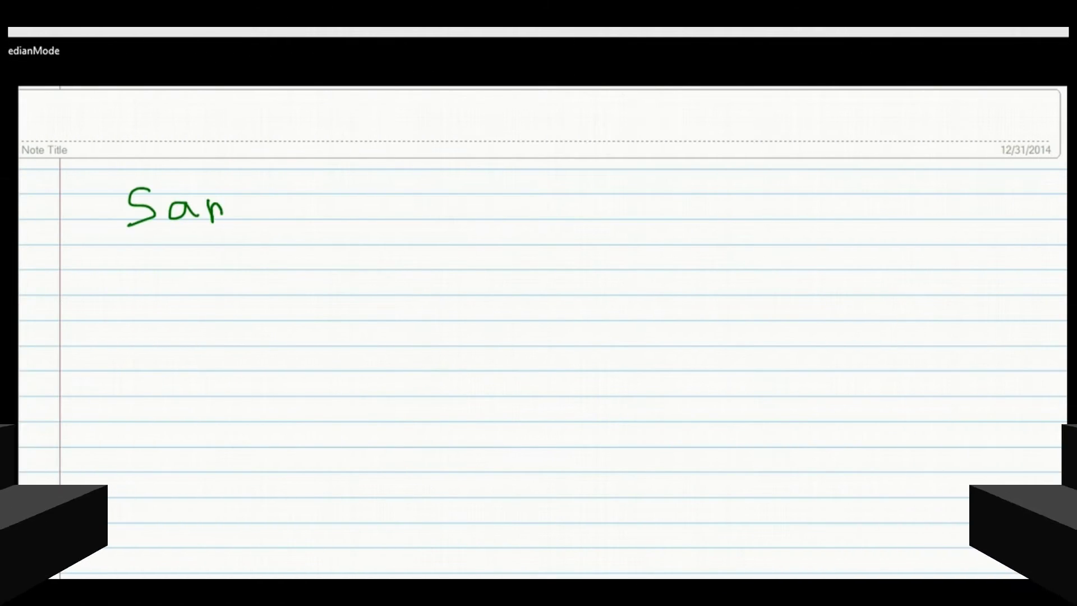
# Step: Handwrite the word 'Sample' in green ink at the top of the page
pyautogui.moveTo(224, 210)
pyautogui.mouseDown()
pyautogui.moveTo(247, 223)
pyautogui.moveTo(245, 235)
pyautogui.mouseUp()
# Step: Finish the heading 'Sample mean:' with its colon
pyautogui.moveTo(259, 191)
pyautogui.mouseDown()
pyautogui.moveTo(261, 212)
pyautogui.moveTo(349, 202)
pyautogui.moveTo(362, 220)
pyautogui.mouseUp()
pyautogui.moveTo(372, 209); pyautogui.dragTo(449, 220)
pyautogui.click(464, 200)
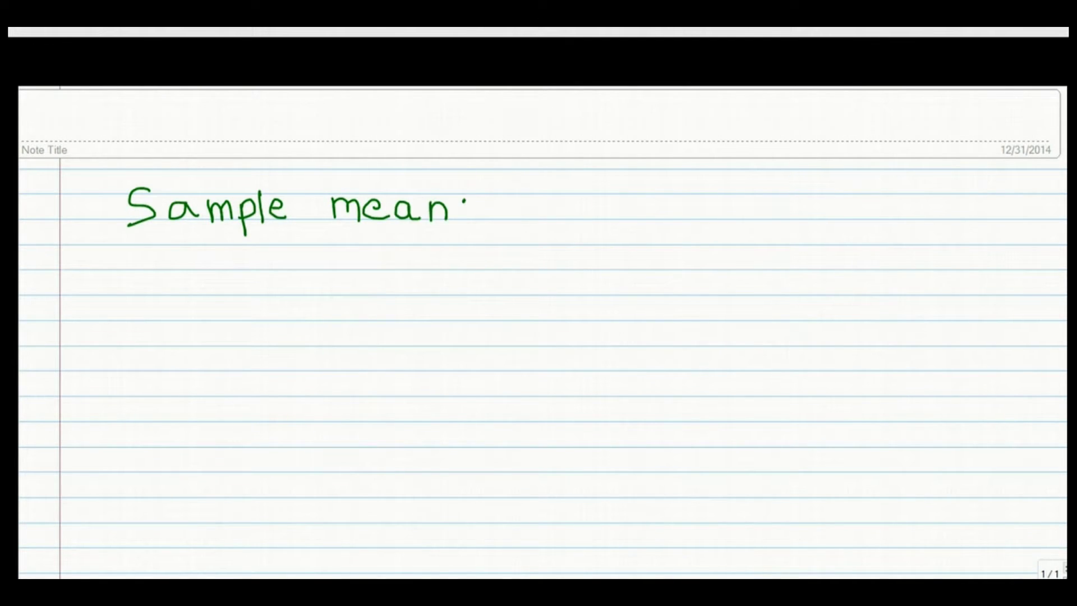
# Step: Write x̄ = ΣXi/n, briefly circling ΣXi in yellow and then undoing it
pyautogui.moveTo(169, 270); pyautogui.dragTo(217, 322)
pyautogui.moveTo(169, 320); pyautogui.dragTo(215, 270)
pyautogui.moveTo(163, 254)
pyautogui.mouseDown()
pyautogui.moveTo(223, 256)
pyautogui.moveTo(273, 286)
pyautogui.mouseUp()
pyautogui.moveTo(252, 298); pyautogui.dragTo(277, 295)
pyautogui.moveTo(353, 250)
pyautogui.mouseDown()
pyautogui.moveTo(325, 280)
pyautogui.moveTo(361, 282)
pyautogui.mouseUp()
pyautogui.moveTo(380, 254); pyautogui.dragTo(401, 279)
pyautogui.moveTo(398, 256)
pyautogui.mouseDown()
pyautogui.moveTo(378, 285)
pyautogui.moveTo(413, 287)
pyautogui.mouseUp()
pyautogui.moveTo(315, 294); pyautogui.dragTo(438, 292)
pyautogui.moveTo(367, 307)
pyautogui.mouseDown()
pyautogui.moveTo(371, 328)
pyautogui.moveTo(387, 323)
pyautogui.moveTo(388, 332)
pyautogui.mouseUp()
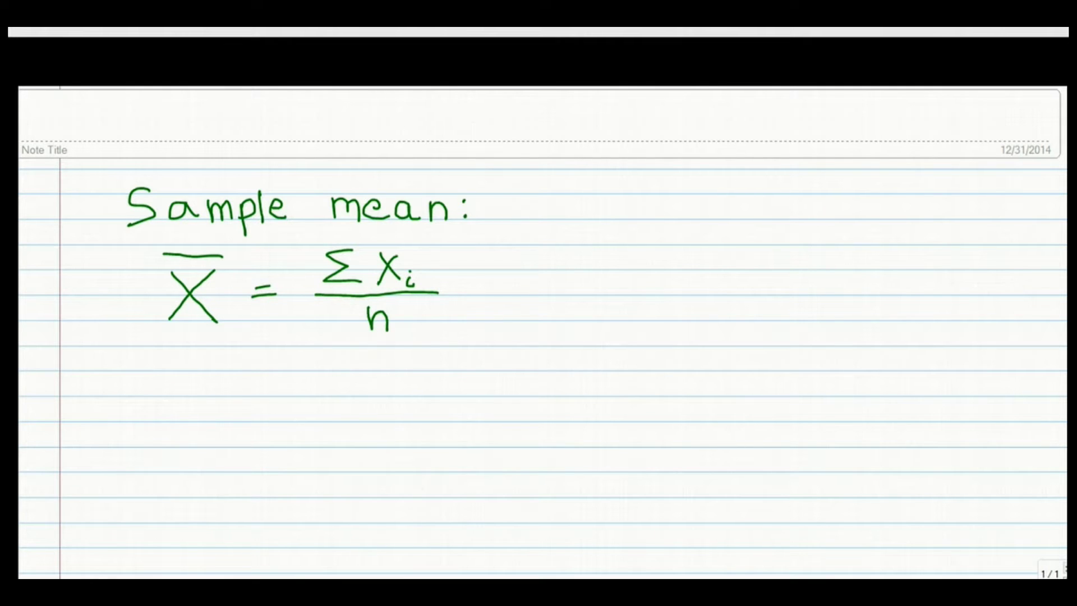
pyautogui.moveTo(365, 246)
pyautogui.mouseDown()
pyautogui.moveTo(333, 226)
pyautogui.moveTo(283, 278)
pyautogui.moveTo(362, 311)
pyautogui.moveTo(393, 247)
pyautogui.moveTo(371, 239)
pyautogui.mouseUp()
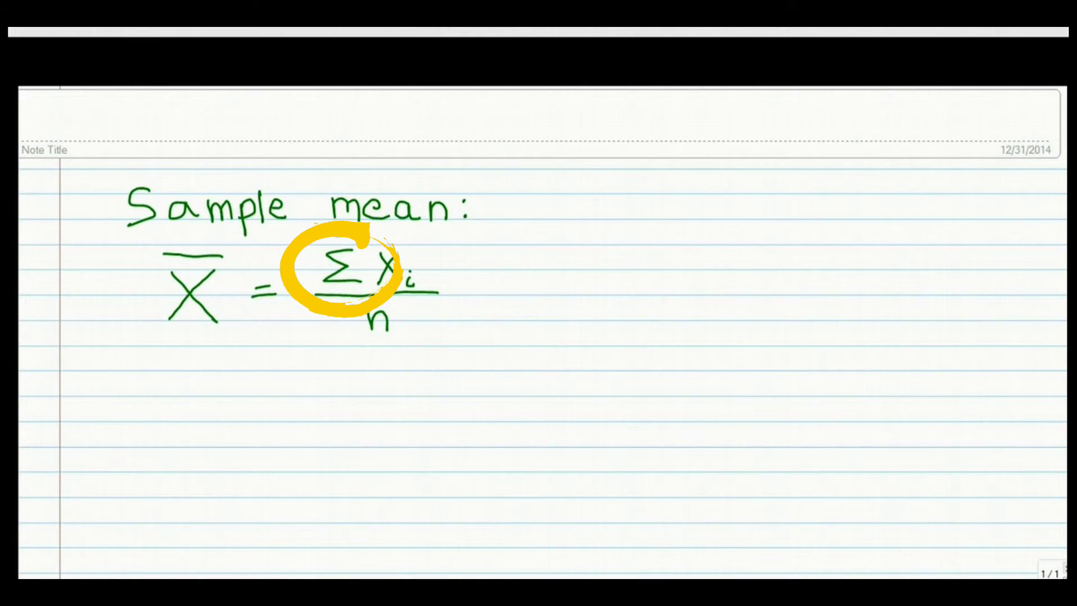
pyautogui.hotkey('ctrl', 'z')
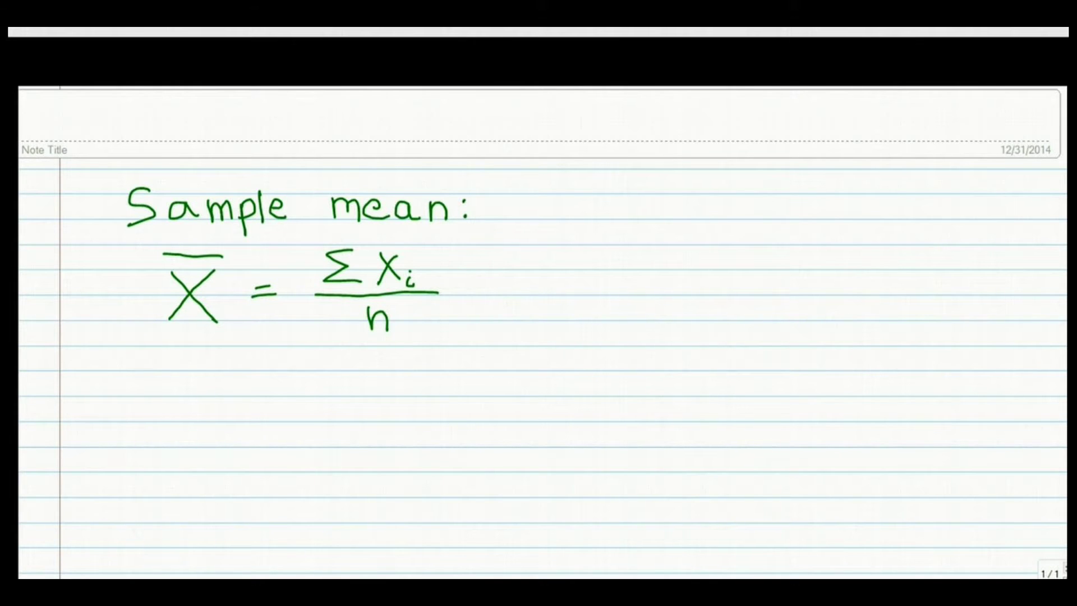
# Step: Begin the expansion ΣXi = x1 + x2 + below the formula
pyautogui.moveTo(253, 398)
pyautogui.mouseDown()
pyautogui.moveTo(230, 429)
pyautogui.moveTo(315, 439)
pyautogui.moveTo(352, 420)
pyautogui.mouseUp()
pyautogui.moveTo(338, 413); pyautogui.dragTo(405, 418)
pyautogui.moveTo(404, 399)
pyautogui.mouseDown()
pyautogui.moveTo(390, 420)
pyautogui.moveTo(438, 417)
pyautogui.mouseUp()
pyautogui.moveTo(431, 410)
pyautogui.mouseDown()
pyautogui.moveTo(475, 418)
pyautogui.moveTo(458, 425)
pyautogui.mouseUp()
pyautogui.moveTo(479, 413)
pyautogui.mouseDown()
pyautogui.moveTo(497, 424)
pyautogui.moveTo(521, 417)
pyautogui.mouseUp()
pyautogui.moveTo(514, 409); pyautogui.dragTo(561, 419)
# Step: Complete the expansion with x3 … + xn, underline it, and start a 'Student grades' heading
pyautogui.moveTo(559, 397); pyautogui.dragTo(541, 425)
pyautogui.moveTo(565, 416); pyautogui.dragTo(566, 430)
pyautogui.click(593, 421)
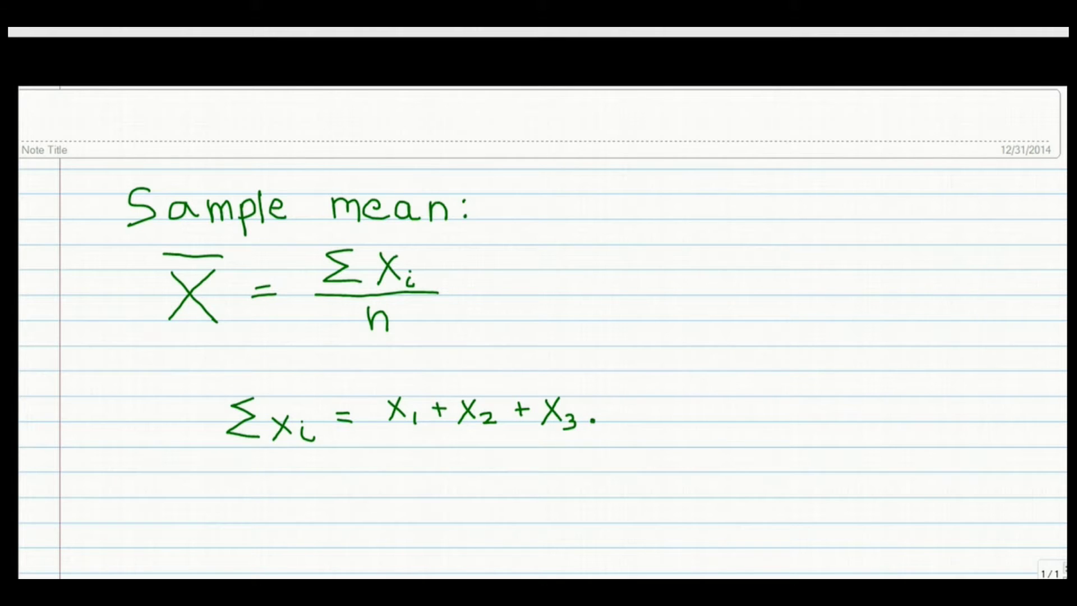
pyautogui.click(616, 420)
pyautogui.click(650, 423)
pyautogui.moveTo(686, 410)
pyautogui.mouseDown()
pyautogui.moveTo(686, 423)
pyautogui.moveTo(732, 427)
pyautogui.mouseUp()
pyautogui.moveTo(731, 400)
pyautogui.mouseDown()
pyautogui.moveTo(711, 428)
pyautogui.moveTo(751, 430)
pyautogui.mouseUp()
pyautogui.moveTo(379, 441); pyautogui.dragTo(800, 430)
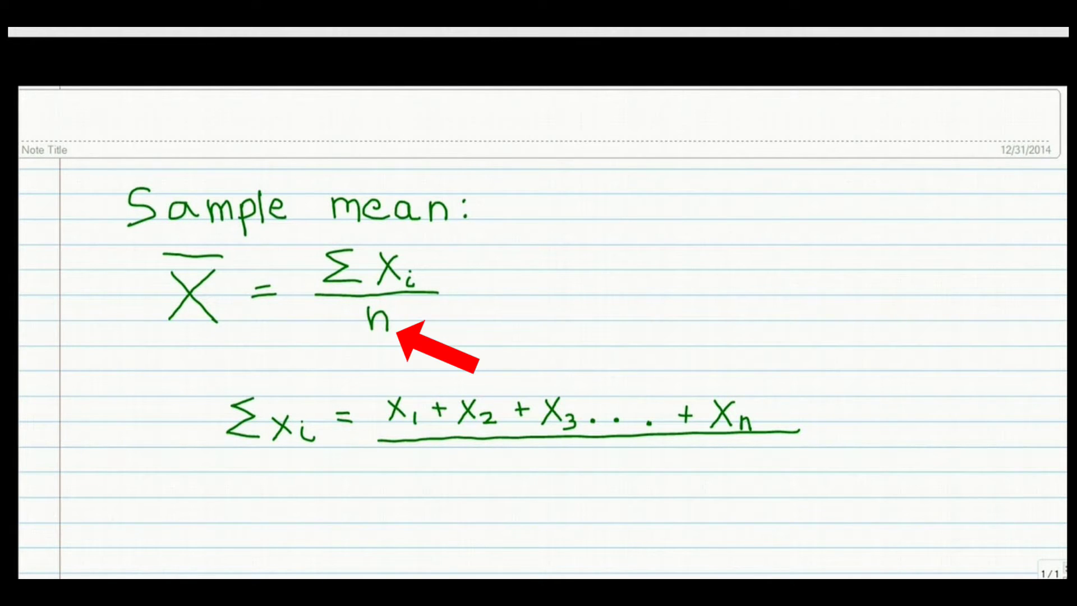
pyautogui.moveTo(409, 178)
pyautogui.mouseDown()
pyautogui.moveTo(399, 190)
pyautogui.moveTo(420, 191)
pyautogui.mouseUp()
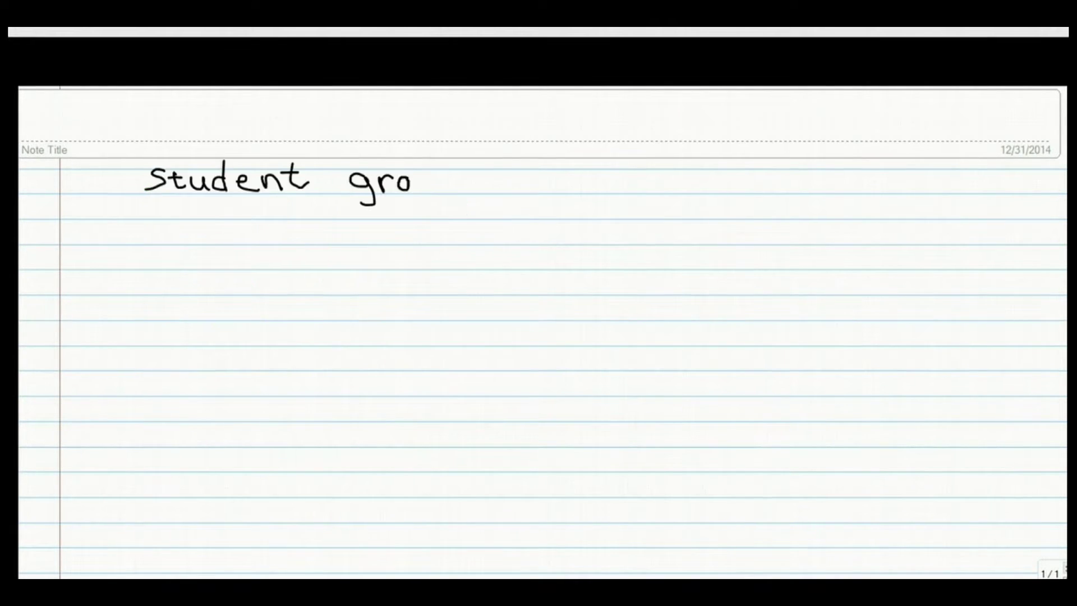
pyautogui.moveTo(438, 178)
pyautogui.mouseDown()
pyautogui.moveTo(428, 189)
pyautogui.moveTo(446, 194)
pyautogui.mouseUp()
# Step: Finish the 'Student grades' heading and write the first row: 69, 98, 82, 77, 71
pyautogui.moveTo(451, 184); pyautogui.dragTo(478, 193)
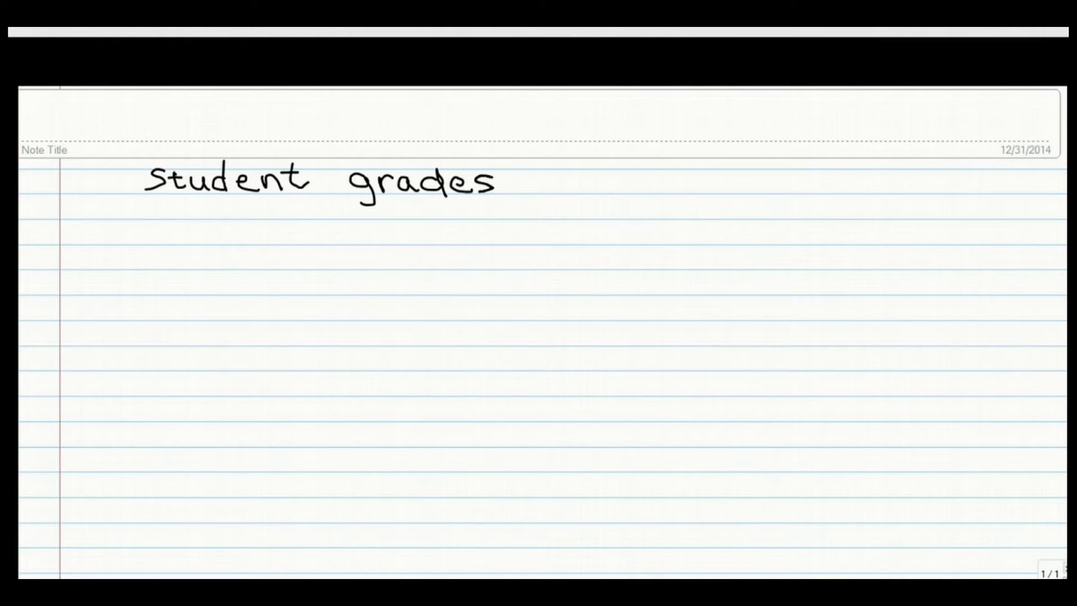
pyautogui.moveTo(164, 247); pyautogui.dragTo(151, 261)
pyautogui.moveTo(190, 249)
pyautogui.mouseDown()
pyautogui.moveTo(180, 254)
pyautogui.moveTo(191, 271)
pyautogui.mouseUp()
pyautogui.moveTo(298, 247); pyautogui.dragTo(298, 268)
pyautogui.moveTo(322, 246)
pyautogui.mouseDown()
pyautogui.moveTo(312, 253)
pyautogui.moveTo(323, 247)
pyautogui.mouseUp()
pyautogui.moveTo(401, 245)
pyautogui.mouseDown()
pyautogui.moveTo(395, 263)
pyautogui.moveTo(401, 247)
pyautogui.moveTo(437, 267)
pyautogui.mouseUp()
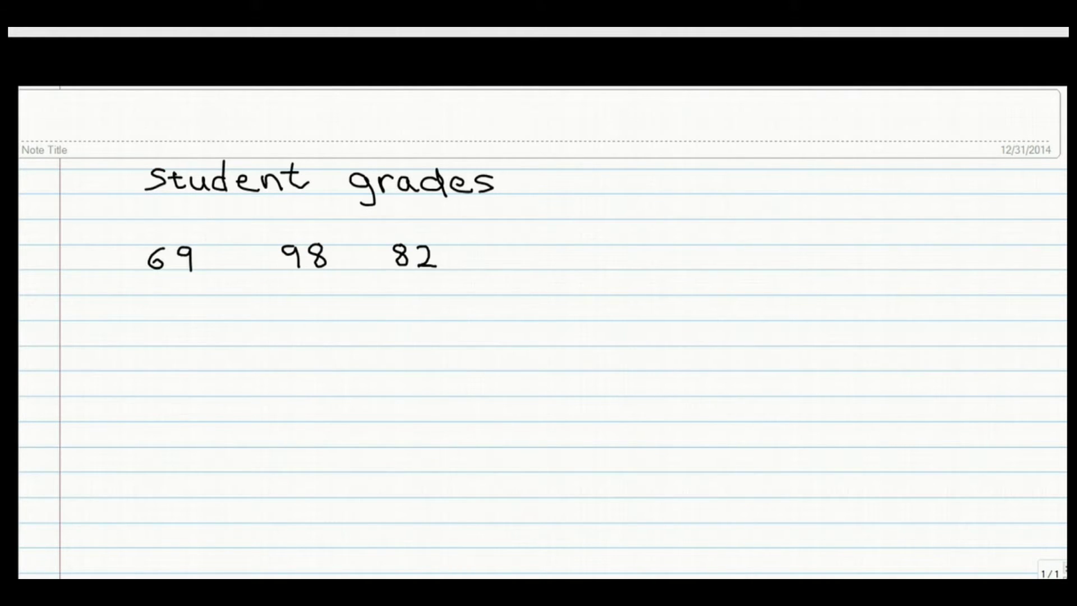
pyautogui.moveTo(488, 245)
pyautogui.mouseDown()
pyautogui.moveTo(498, 267)
pyautogui.moveTo(509, 256)
pyautogui.moveTo(524, 268)
pyautogui.moveTo(531, 255)
pyautogui.mouseUp()
pyautogui.moveTo(593, 247); pyautogui.dragTo(623, 271)
# Step: Write the second row of grades: 84, 55, 94
pyautogui.moveTo(163, 297)
pyautogui.mouseDown()
pyautogui.moveTo(158, 323)
pyautogui.moveTo(161, 299)
pyautogui.moveTo(188, 310)
pyautogui.mouseUp()
pyautogui.moveTo(185, 296); pyautogui.dragTo(185, 324)
pyautogui.moveTo(290, 292)
pyautogui.mouseDown()
pyautogui.moveTo(282, 316)
pyautogui.moveTo(303, 293)
pyautogui.moveTo(312, 320)
pyautogui.moveTo(330, 294)
pyautogui.mouseUp()
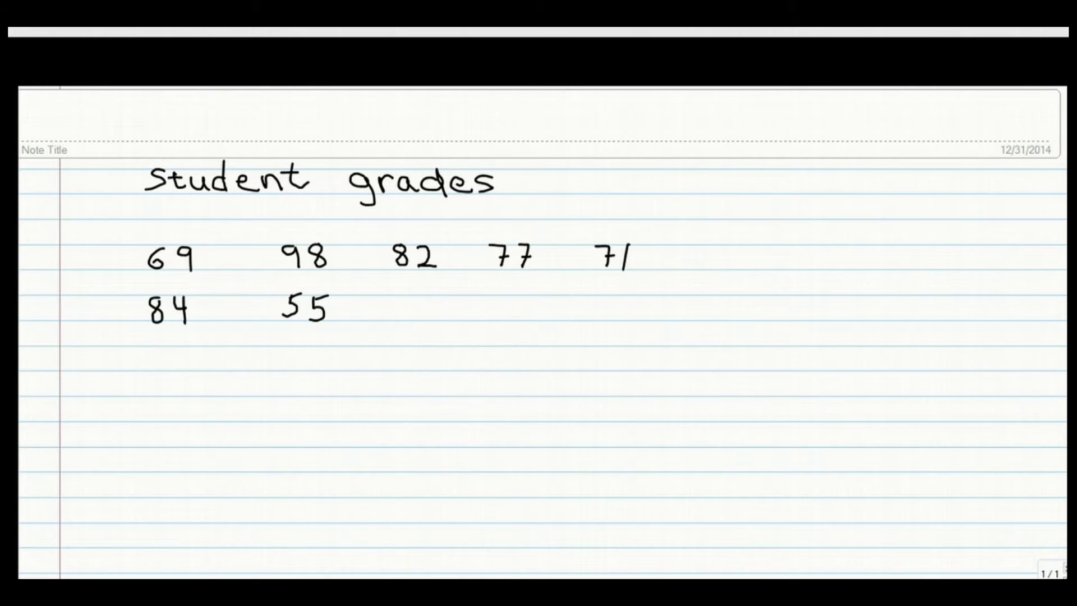
pyautogui.moveTo(403, 295); pyautogui.dragTo(410, 319)
pyautogui.moveTo(418, 294)
pyautogui.mouseDown()
pyautogui.moveTo(417, 306)
pyautogui.moveTo(435, 306)
pyautogui.mouseUp()
pyautogui.moveTo(428, 296); pyautogui.dragTo(429, 326)
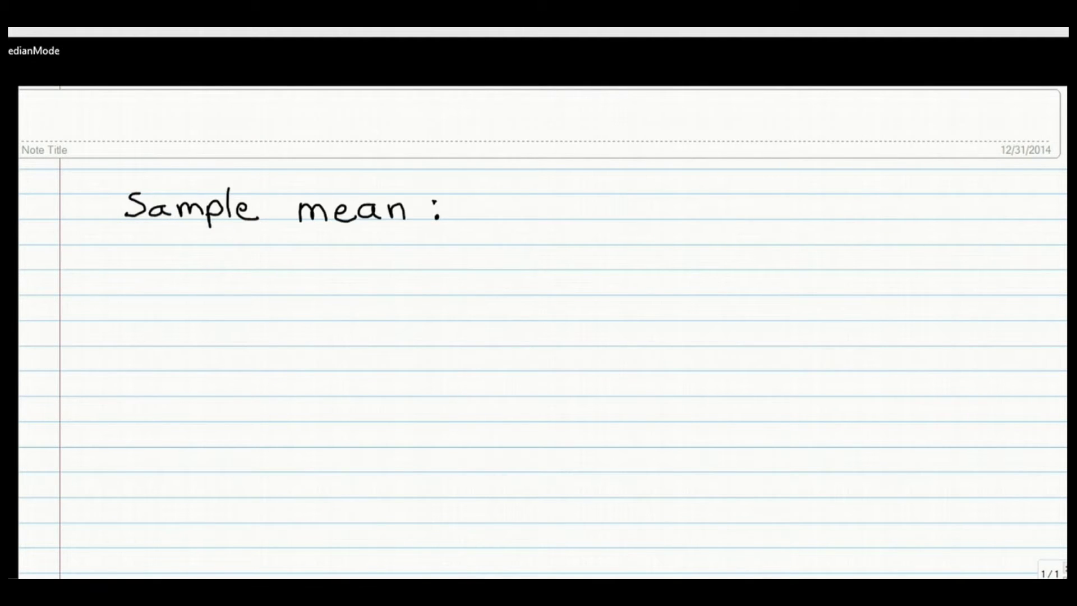
# Step: Write x̄ = ΣXi/n after the 'Sample mean:' heading
pyautogui.moveTo(518, 197)
pyautogui.mouseDown()
pyautogui.moveTo(533, 219)
pyautogui.moveTo(516, 223)
pyautogui.mouseUp()
pyautogui.moveTo(517, 193); pyautogui.dragTo(567, 204)
pyautogui.moveTo(553, 199); pyautogui.dragTo(613, 200)
pyautogui.moveTo(623, 179); pyautogui.dragTo(640, 200)
pyautogui.moveTo(638, 179)
pyautogui.mouseDown()
pyautogui.moveTo(621, 202)
pyautogui.moveTo(670, 209)
pyautogui.mouseUp()
pyautogui.click(648, 191)
pyautogui.moveTo(615, 238); pyautogui.dragTo(631, 240)
# Step: Write the label 'Population Mean' on the next line
pyautogui.moveTo(140, 302); pyautogui.dragTo(141, 331)
pyautogui.moveTo(139, 303)
pyautogui.mouseDown()
pyautogui.moveTo(141, 320)
pyautogui.moveTo(173, 308)
pyautogui.mouseUp()
pyautogui.moveTo(192, 306)
pyautogui.mouseDown()
pyautogui.moveTo(193, 335)
pyautogui.moveTo(194, 321)
pyautogui.mouseUp()
pyautogui.moveTo(213, 307); pyautogui.dragTo(242, 324)
pyautogui.moveTo(261, 308)
pyautogui.mouseDown()
pyautogui.moveTo(263, 322)
pyautogui.moveTo(280, 319)
pyautogui.mouseUp()
pyautogui.moveTo(273, 302)
pyautogui.mouseDown()
pyautogui.moveTo(290, 301)
pyautogui.moveTo(302, 321)
pyautogui.mouseUp()
pyautogui.moveTo(317, 308); pyautogui.dragTo(349, 320)
pyautogui.moveTo(397, 302)
pyautogui.mouseDown()
pyautogui.moveTo(398, 323)
pyautogui.moveTo(422, 323)
pyautogui.mouseUp()
pyautogui.moveTo(427, 314); pyautogui.dragTo(469, 321)
pyautogui.moveTo(472, 308); pyautogui.dragTo(486, 321)
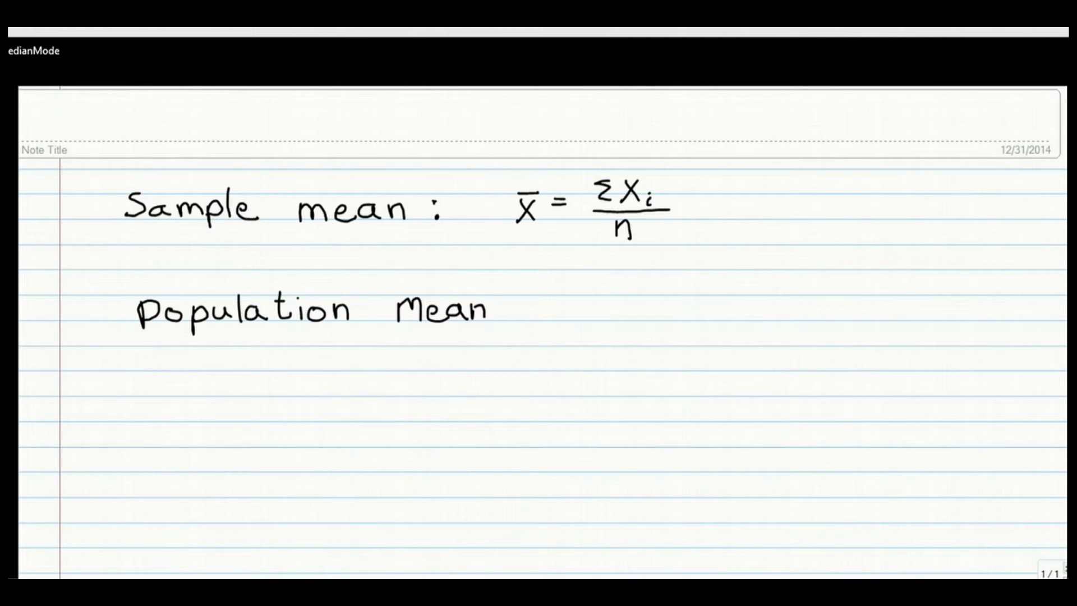
# Step: Write μ = ΣXi/N after 'Population Mean'
pyautogui.moveTo(561, 294)
pyautogui.mouseDown()
pyautogui.moveTo(554, 323)
pyautogui.moveTo(616, 315)
pyautogui.mouseUp()
pyautogui.moveTo(602, 308)
pyautogui.mouseDown()
pyautogui.moveTo(654, 289)
pyautogui.moveTo(661, 310)
pyautogui.moveTo(683, 309)
pyautogui.moveTo(668, 310)
pyautogui.mouseUp()
pyautogui.moveTo(694, 304); pyautogui.dragTo(700, 321)
pyautogui.moveTo(653, 352)
pyautogui.mouseDown()
pyautogui.moveTo(655, 331)
pyautogui.moveTo(680, 331)
pyautogui.mouseUp()
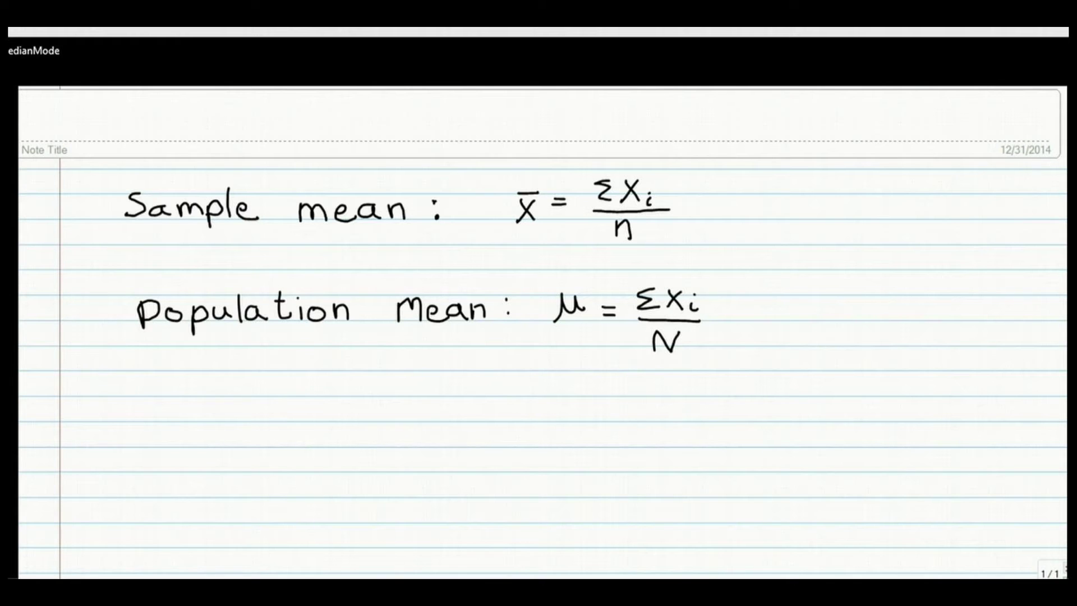
# Step: Write x̄ and n on one row with μ and N beneath them
pyautogui.moveTo(341, 408)
pyautogui.mouseDown()
pyautogui.moveTo(340, 427)
pyautogui.moveTo(360, 425)
pyautogui.mouseUp()
pyautogui.moveTo(241, 407)
pyautogui.mouseDown()
pyautogui.moveTo(261, 425)
pyautogui.moveTo(243, 427)
pyautogui.moveTo(262, 398)
pyautogui.mouseUp()
pyautogui.moveTo(235, 473)
pyautogui.mouseDown()
pyautogui.moveTo(242, 452)
pyautogui.moveTo(264, 452)
pyautogui.mouseUp()
pyautogui.moveTo(343, 443)
pyautogui.mouseDown()
pyautogui.moveTo(338, 470)
pyautogui.moveTo(354, 469)
pyautogui.moveTo(359, 443)
pyautogui.mouseUp()
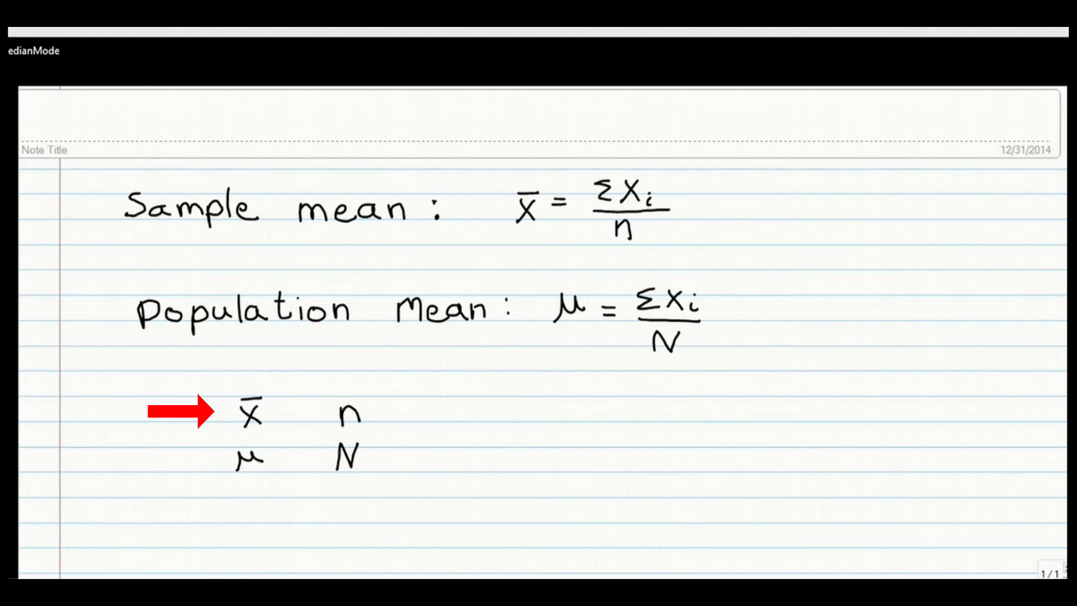
# Step: Label the rows 'Sample' and 'Population', undoing the final stroke
pyautogui.moveTo(115, 404)
pyautogui.mouseDown()
pyautogui.moveTo(101, 421)
pyautogui.moveTo(161, 418)
pyautogui.mouseUp()
pyautogui.moveTo(164, 405)
pyautogui.mouseDown()
pyautogui.moveTo(164, 421)
pyautogui.moveTo(186, 420)
pyautogui.mouseUp()
pyautogui.moveTo(96, 464); pyautogui.dragTo(101, 486)
pyautogui.moveTo(97, 466); pyautogui.dragTo(107, 470)
pyautogui.moveTo(119, 463)
pyautogui.mouseDown()
pyautogui.moveTo(114, 476)
pyautogui.moveTo(119, 465)
pyautogui.mouseUp()
pyautogui.moveTo(124, 462)
pyautogui.mouseDown()
pyautogui.moveTo(126, 485)
pyautogui.moveTo(133, 472)
pyautogui.mouseUp()
pyautogui.moveTo(137, 464); pyautogui.dragTo(149, 474)
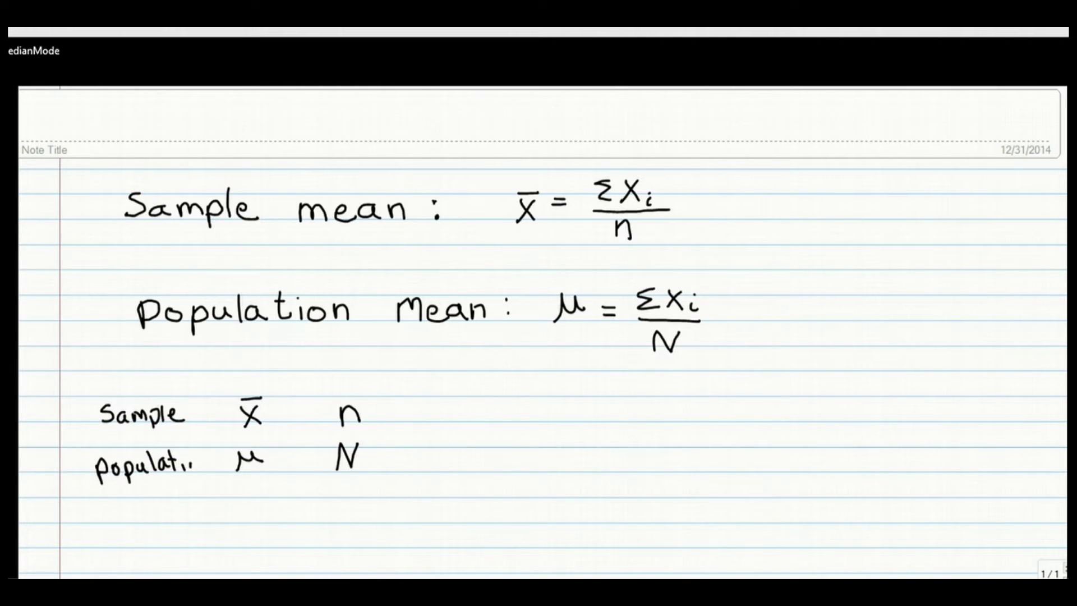
pyautogui.moveTo(196, 467); pyautogui.dragTo(208, 472)
pyautogui.hotkey('ctrl', 'z')
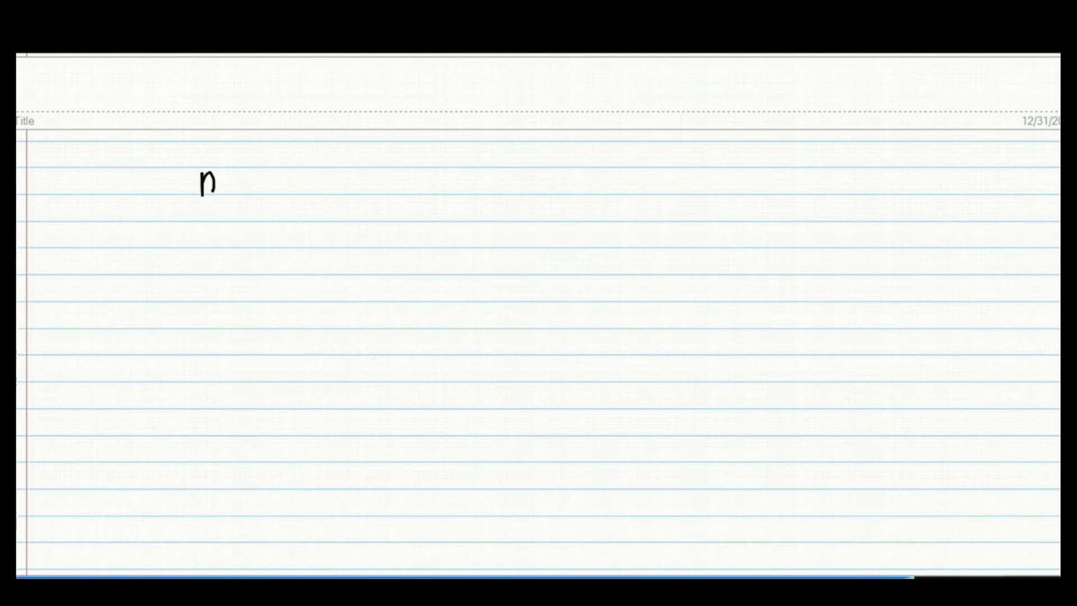
pyautogui.moveTo(372, 172); pyautogui.dragTo(379, 192)
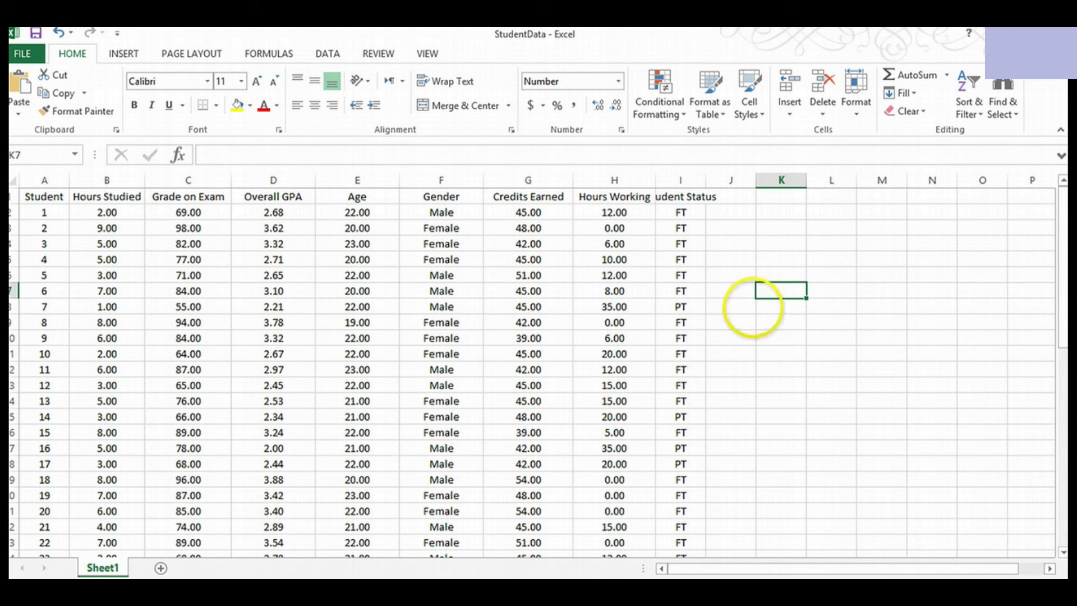
# Step: Enter =AVERAGE(C2:C51) in K7 to get the exam-grade mean of 78.96
pyautogui.click(779, 291)
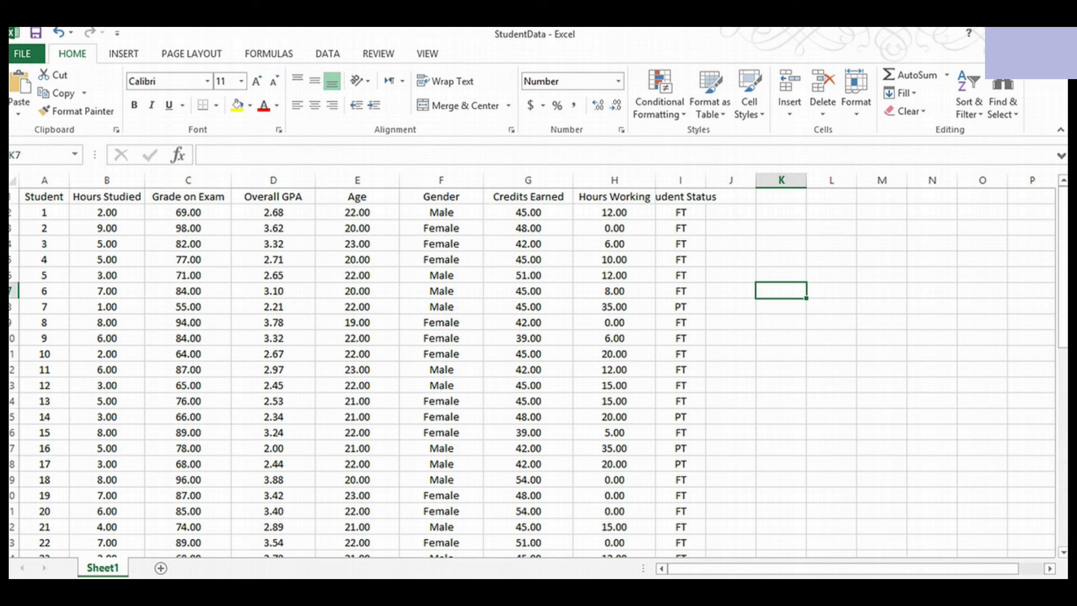
pyautogui.write('=A')
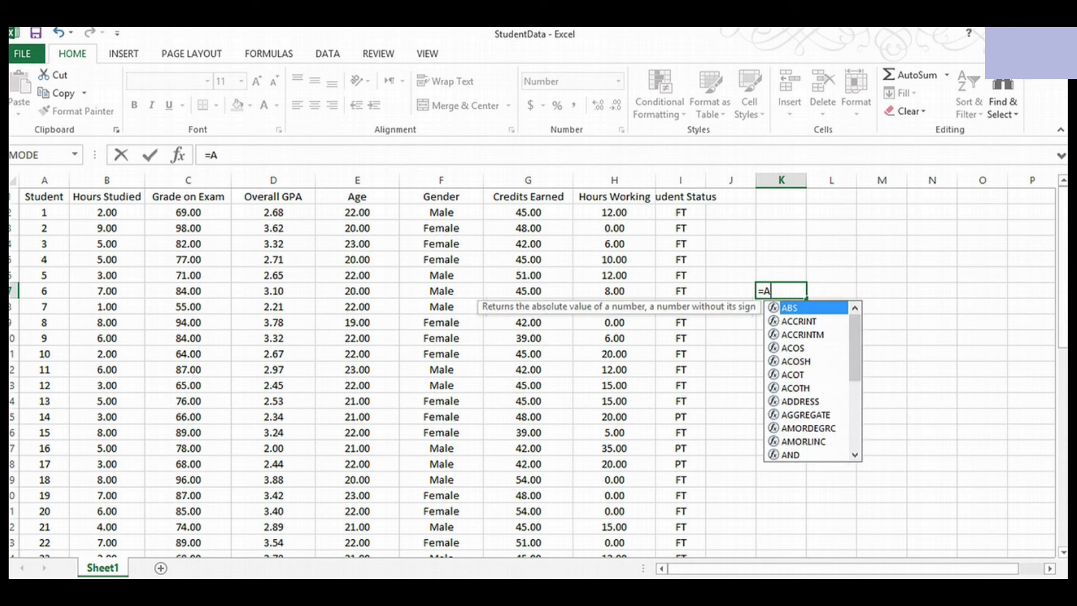
pyautogui.write('v')
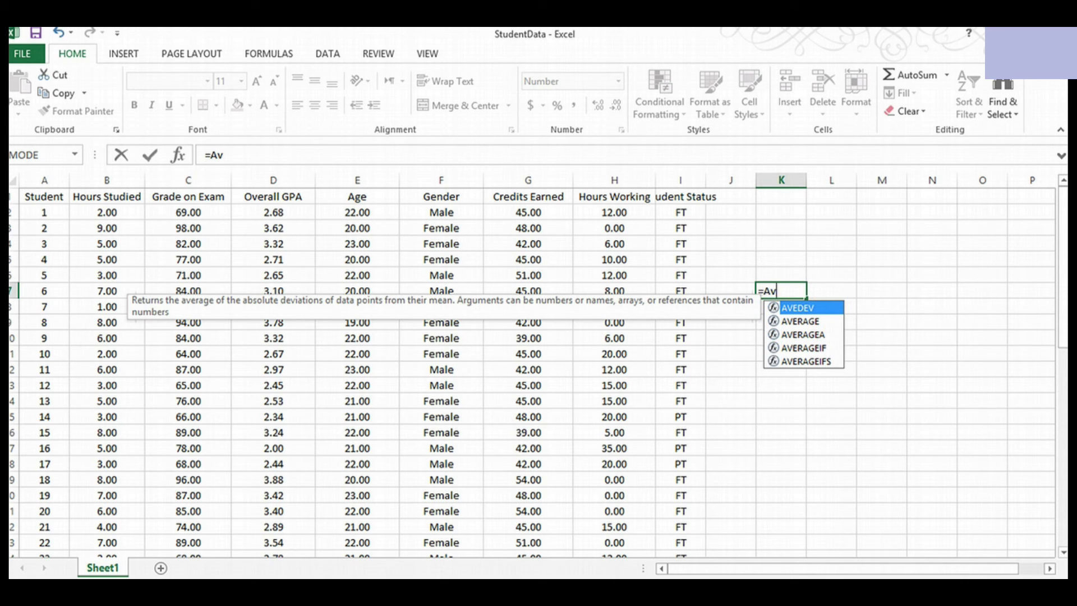
pyautogui.press('Down')
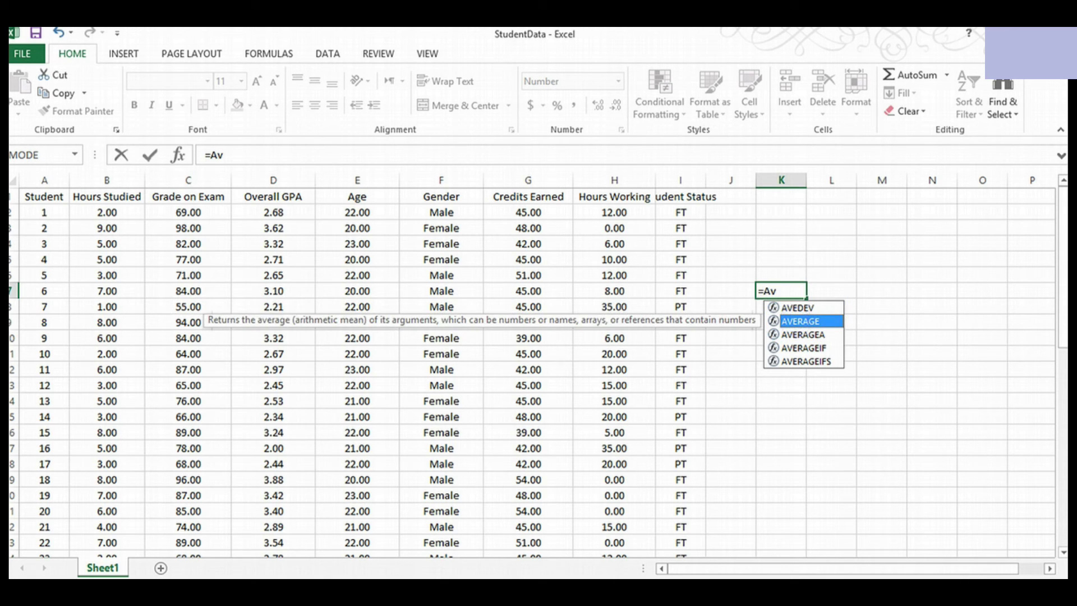
pyautogui.doubleClick(797, 320)
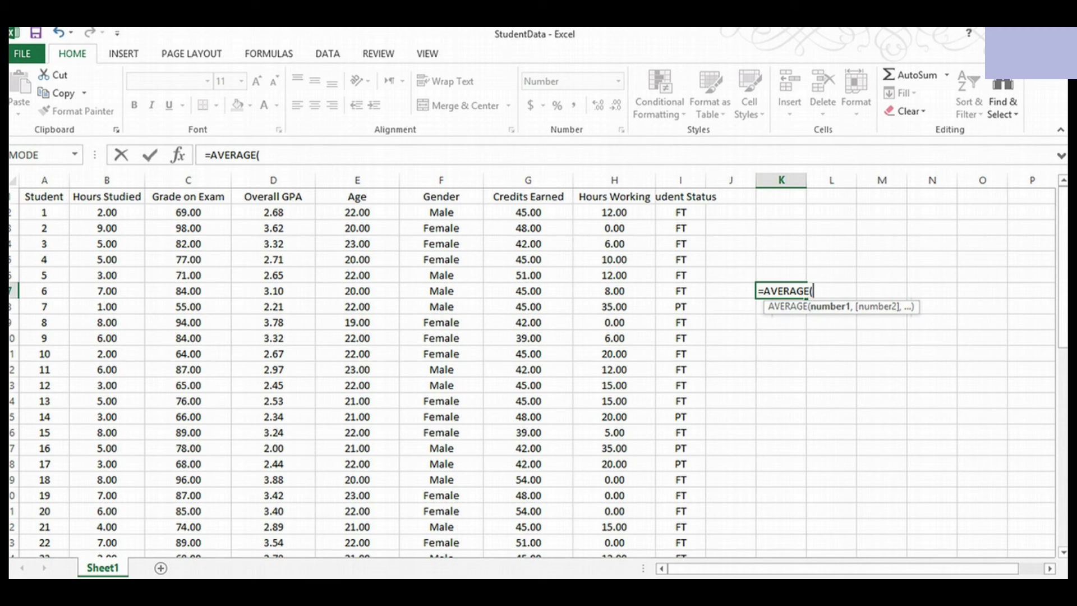
pyautogui.click(492, 152)
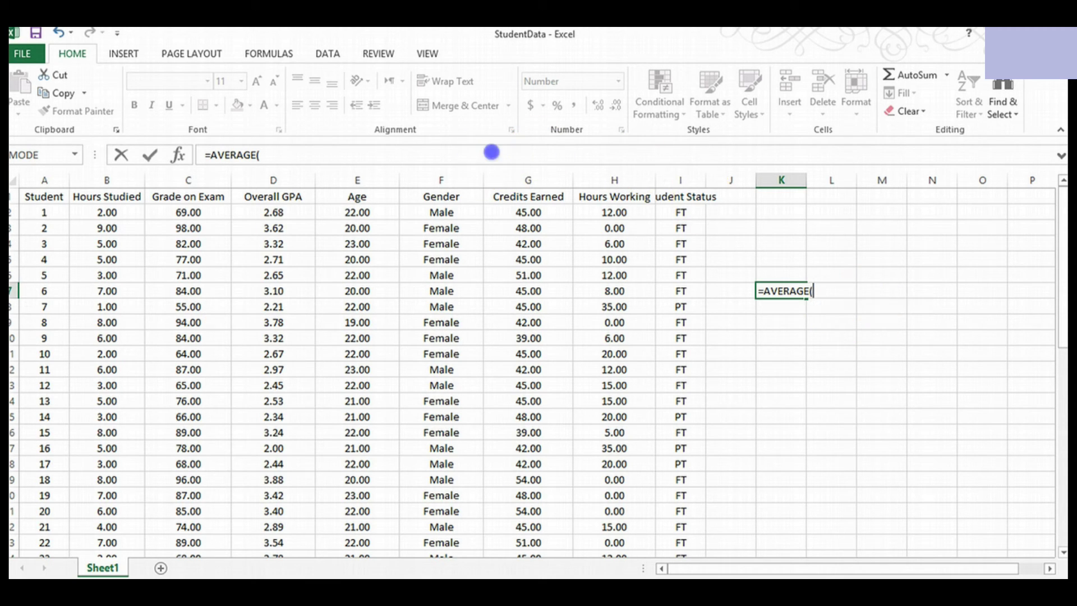
pyautogui.write('c')
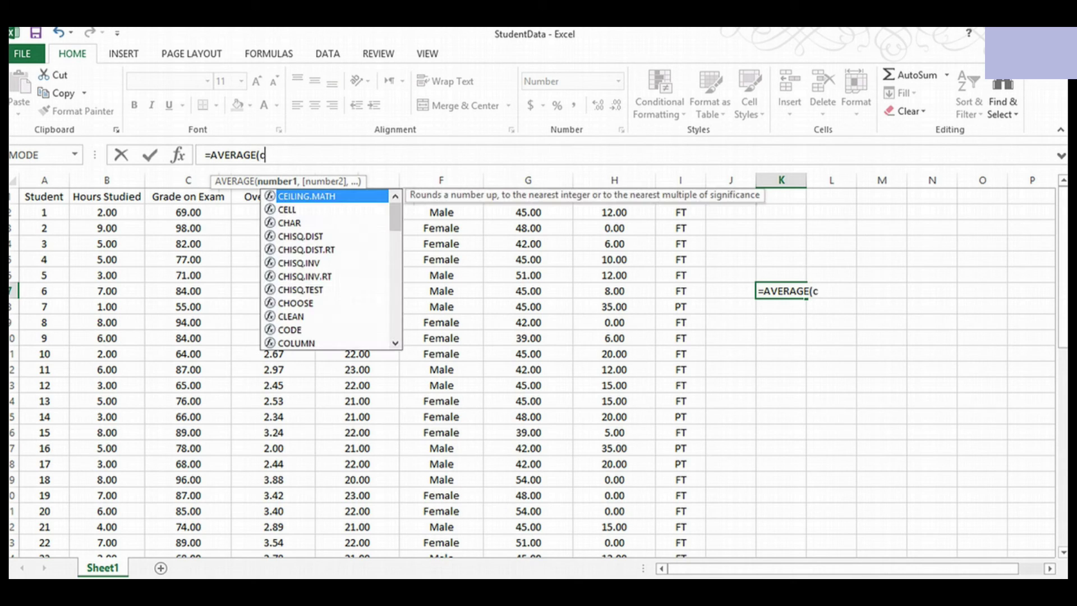
pyautogui.write('2')
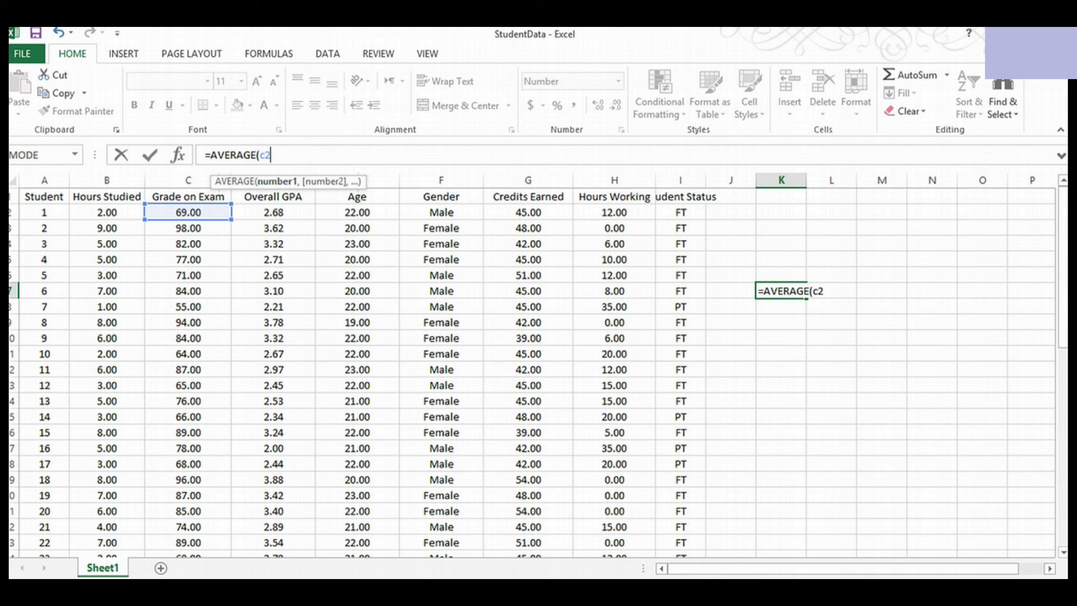
pyautogui.write(':c5')
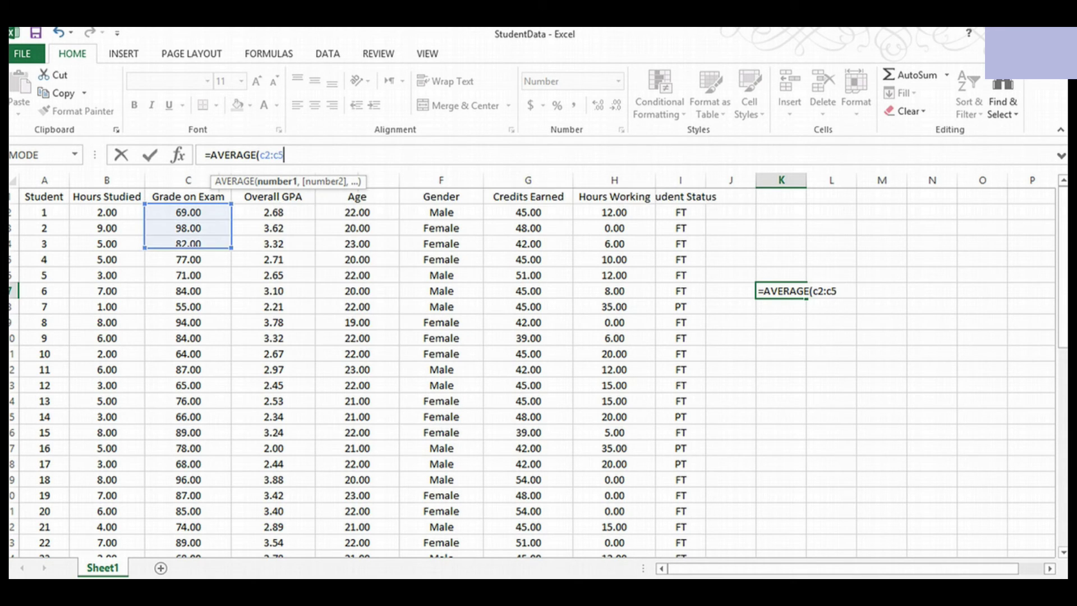
pyautogui.write('1)')
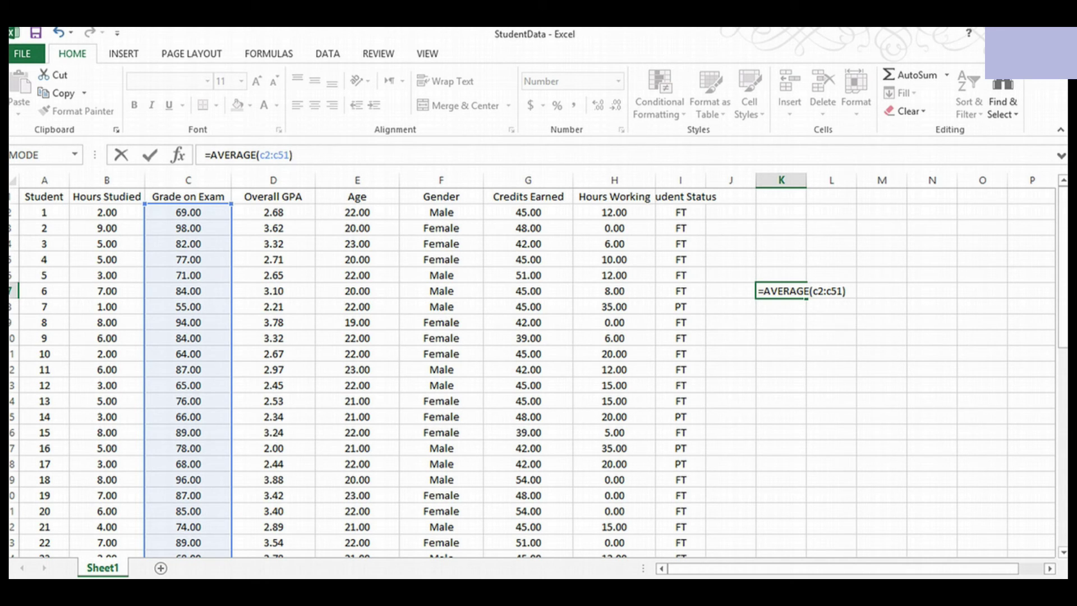
pyautogui.press('Return')
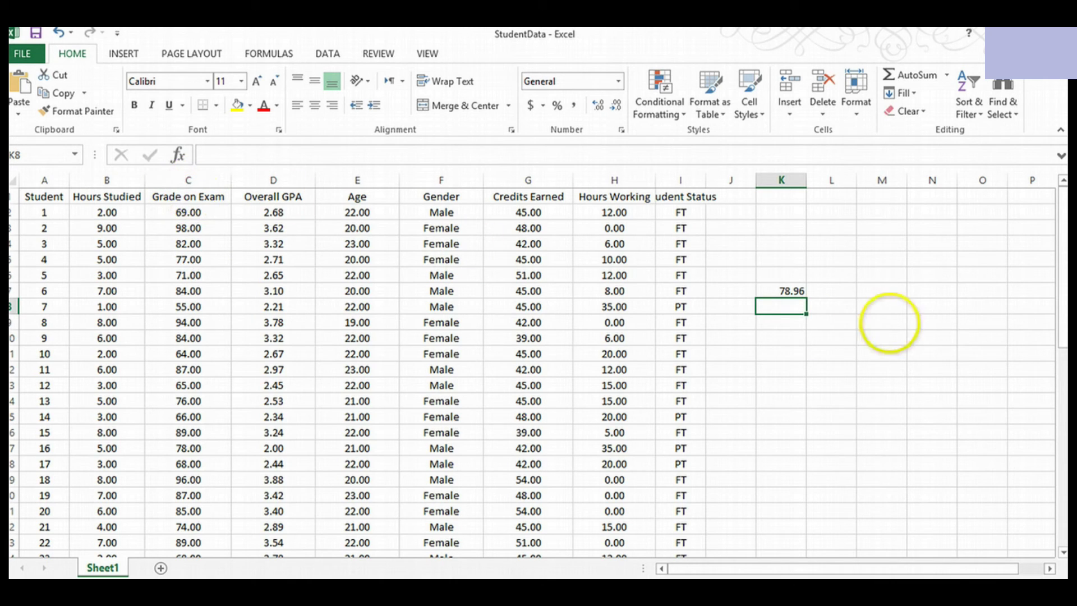
pyautogui.moveTo(1059, 339); pyautogui.dragTo(1066, 542)
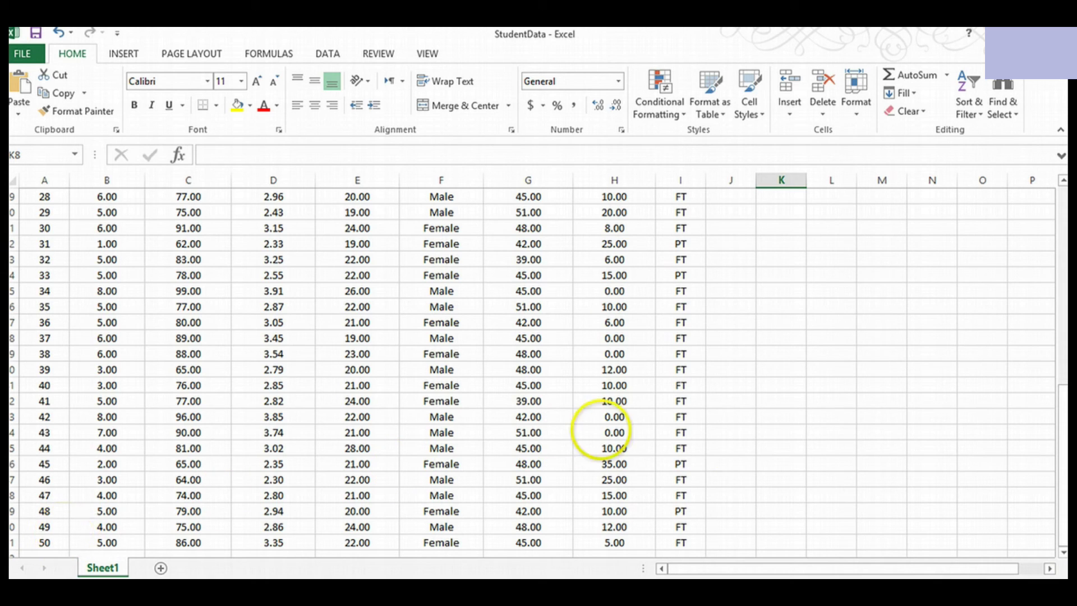
pyautogui.moveTo(1053, 425)
pyautogui.mouseDown()
pyautogui.moveTo(1036, 284)
pyautogui.moveTo(1048, 180)
pyautogui.mouseUp()
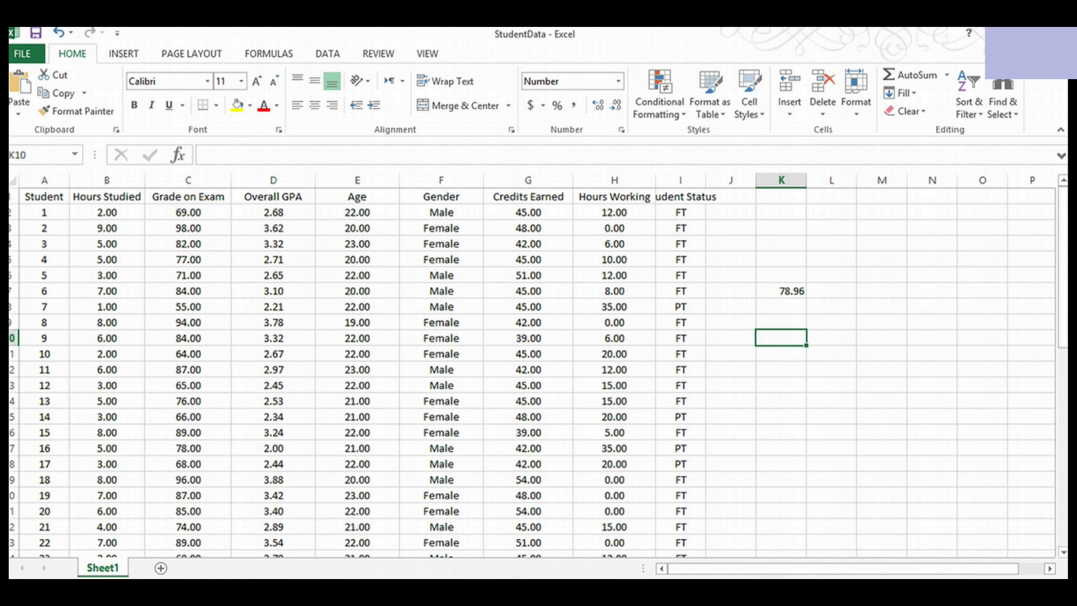
pyautogui.scroll(1, 812, 445)
# Step: Enter =MEDIAN(C2:C51) in K10, giving 77.50
pyautogui.doubleClick(855, 354)
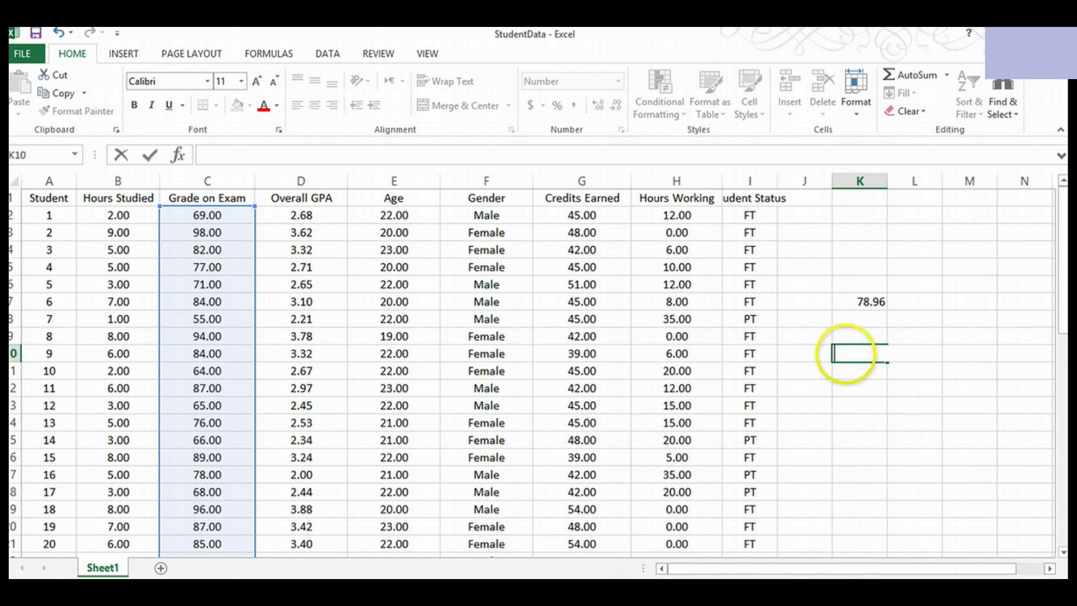
pyautogui.click(264, 153)
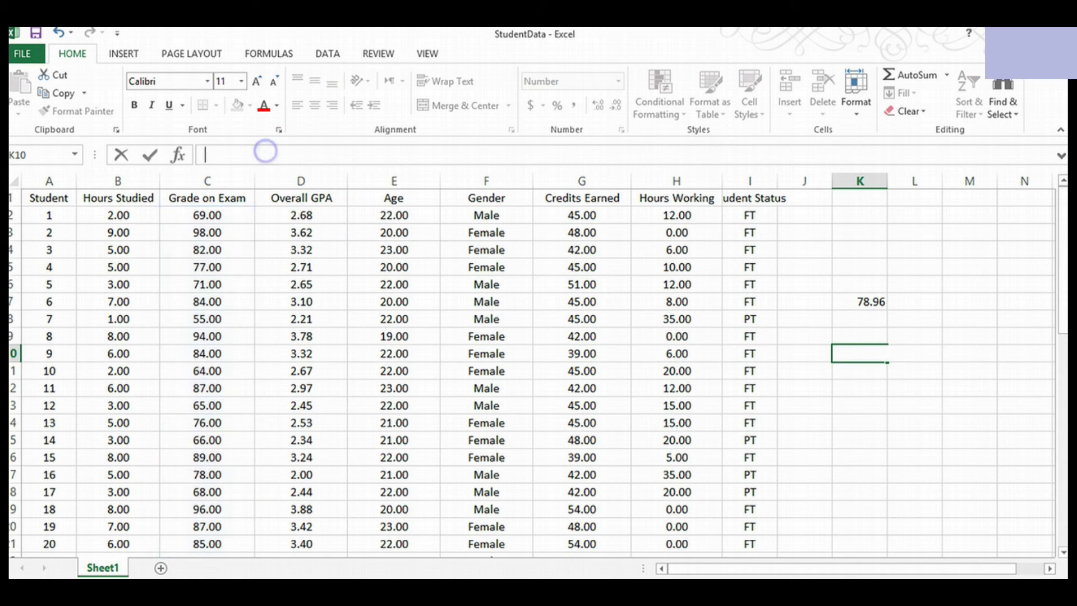
pyautogui.write('=')
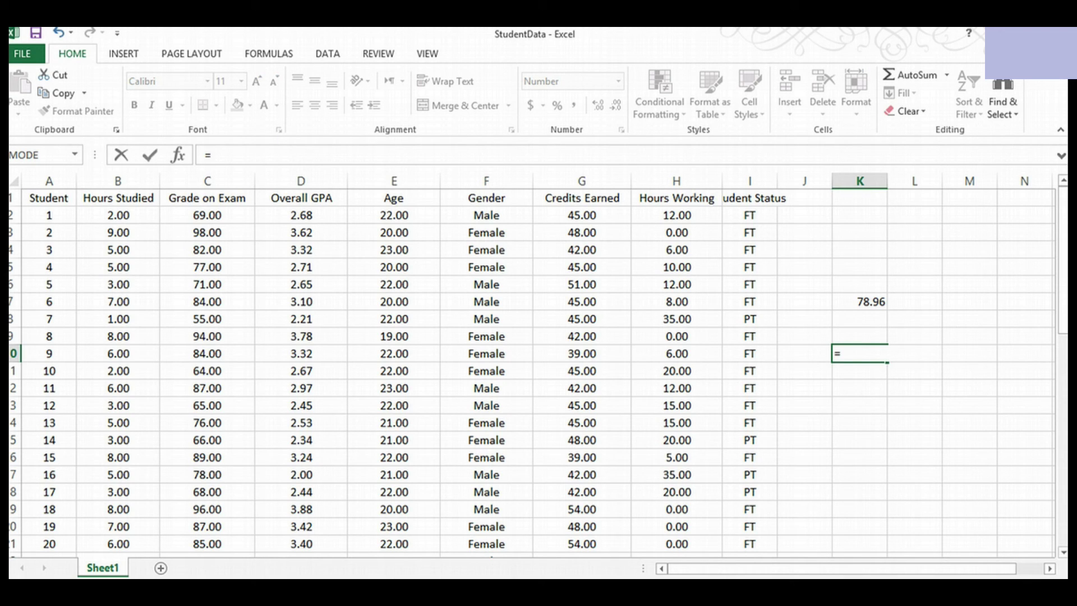
pyautogui.write('media')
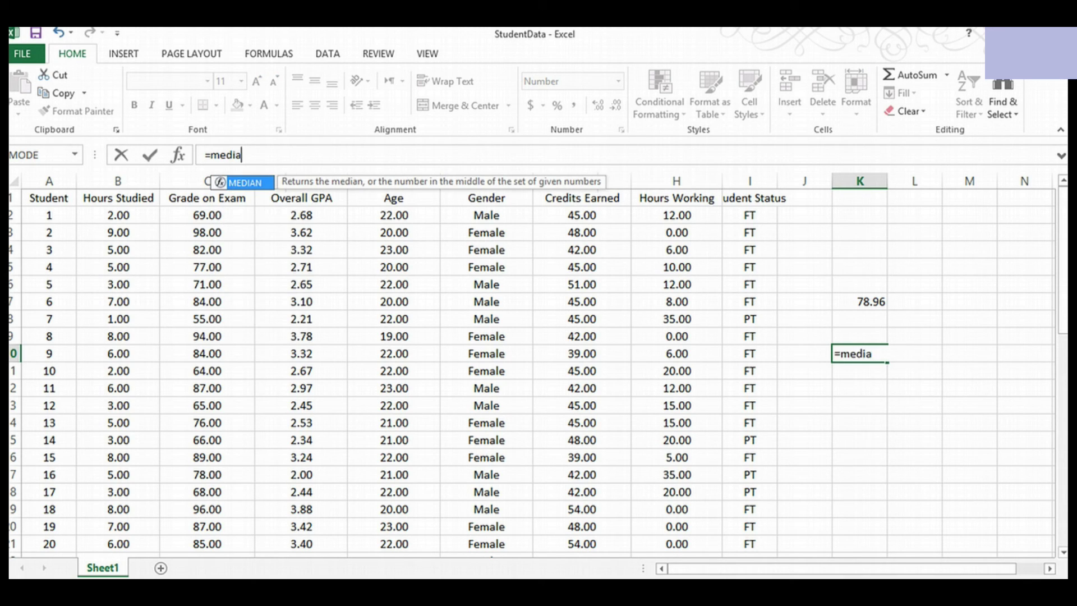
pyautogui.write('n(c')
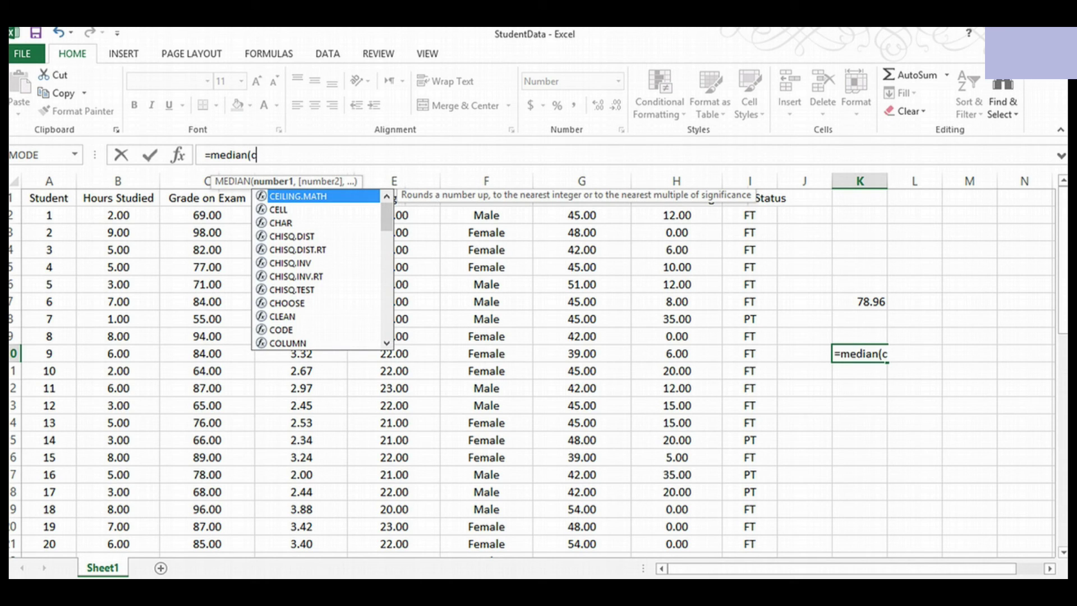
pyautogui.write('2:')
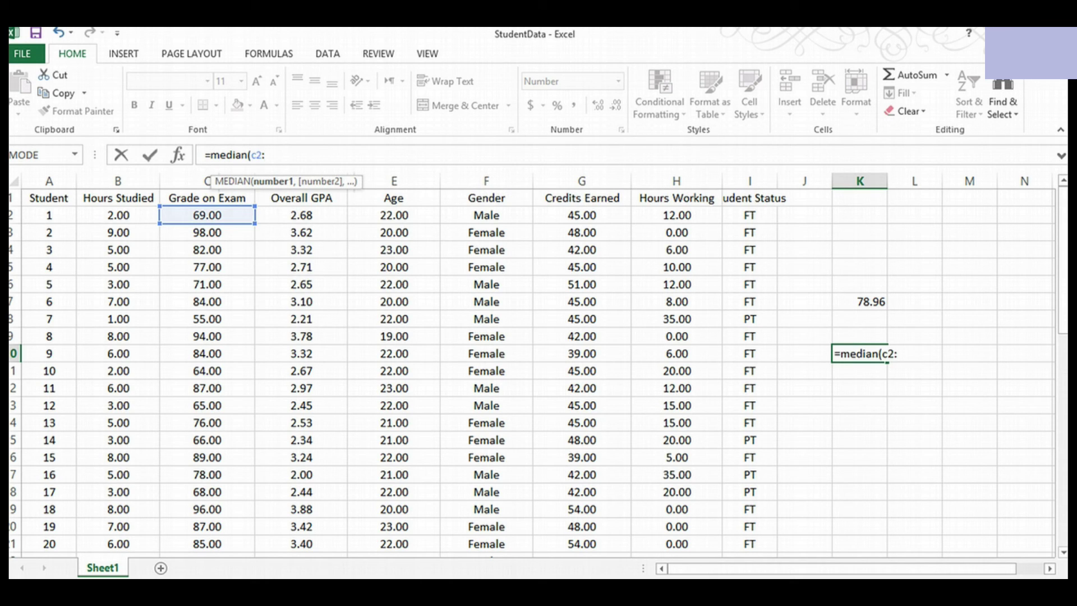
pyautogui.write('c51')
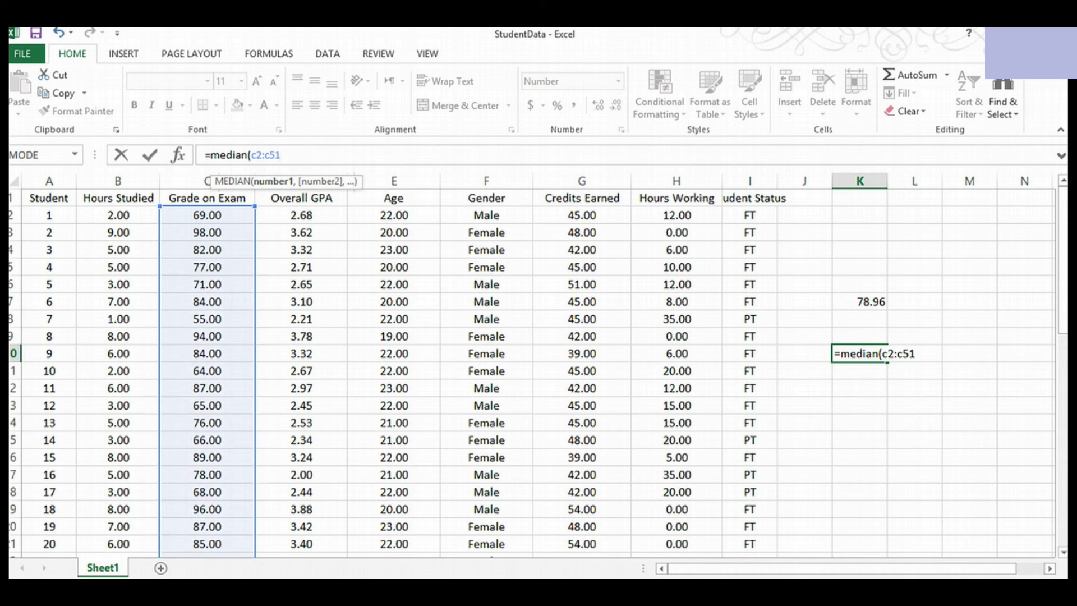
pyautogui.write(')')
pyautogui.click(285, 154)
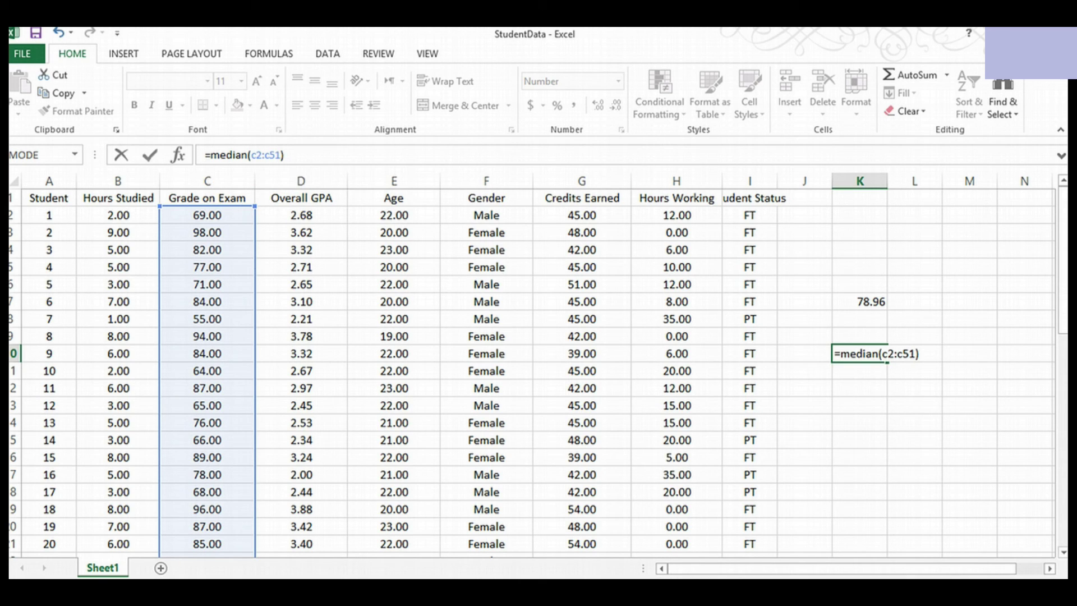
pyautogui.press('Return')
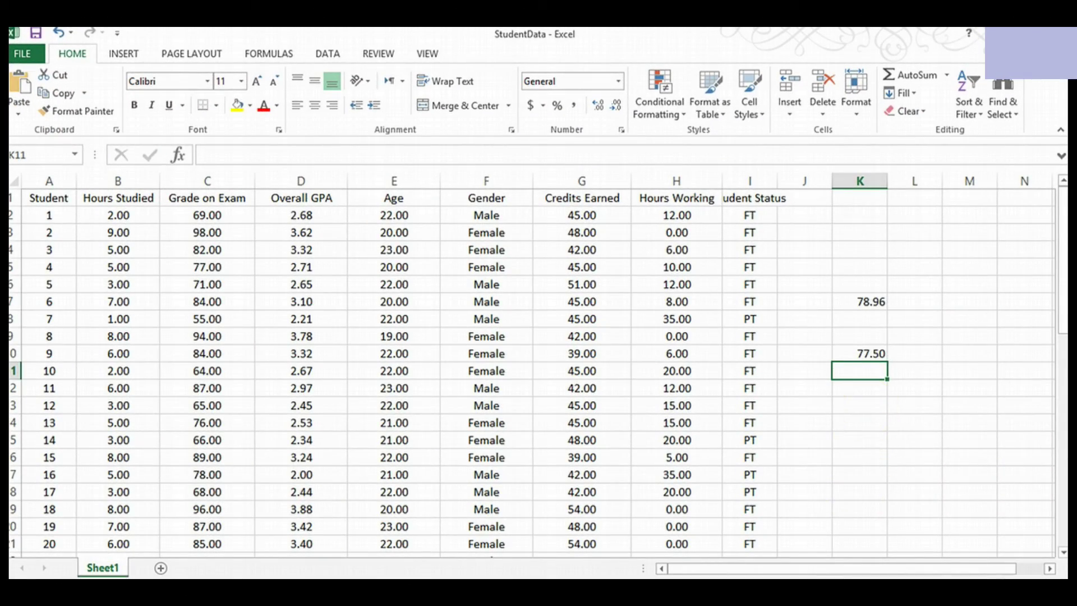
# Step: Enter =MODE.SNGL(C2:C51) in K13, giving 77
pyautogui.click(860, 405)
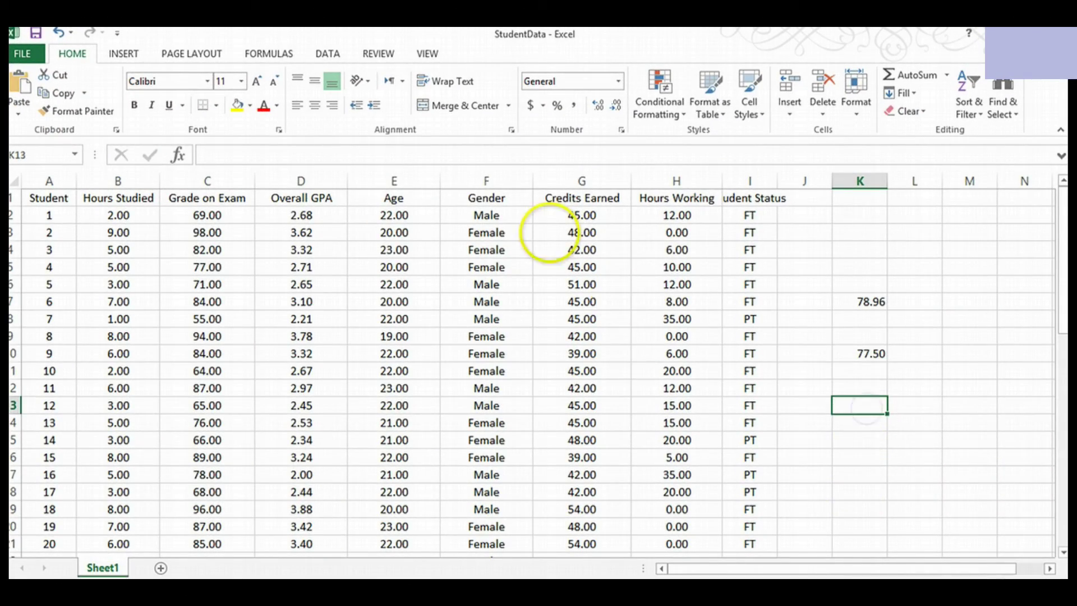
pyautogui.click(405, 155)
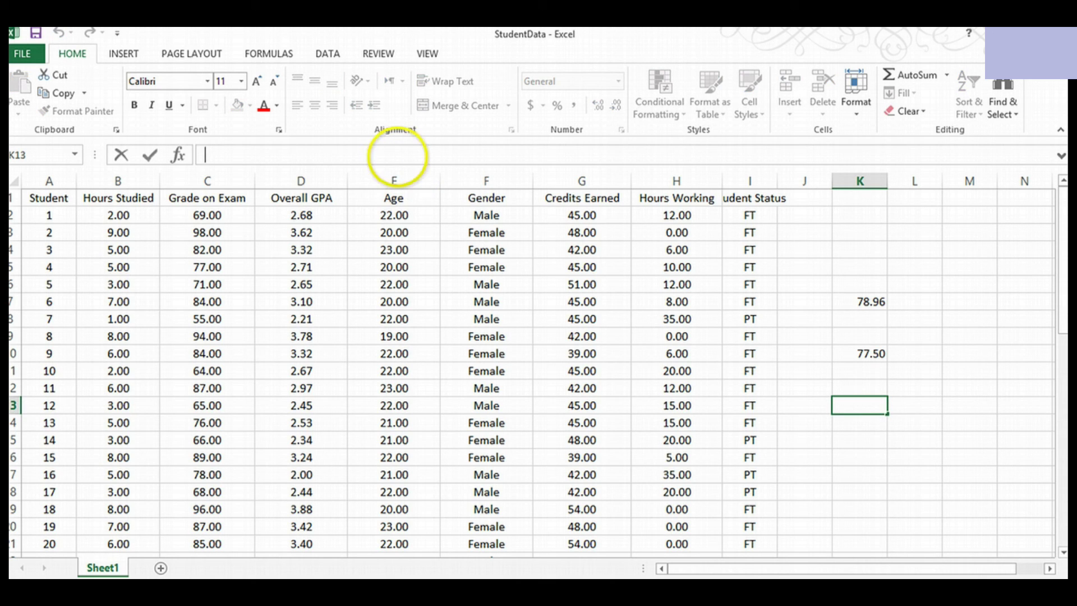
pyautogui.write('=mo')
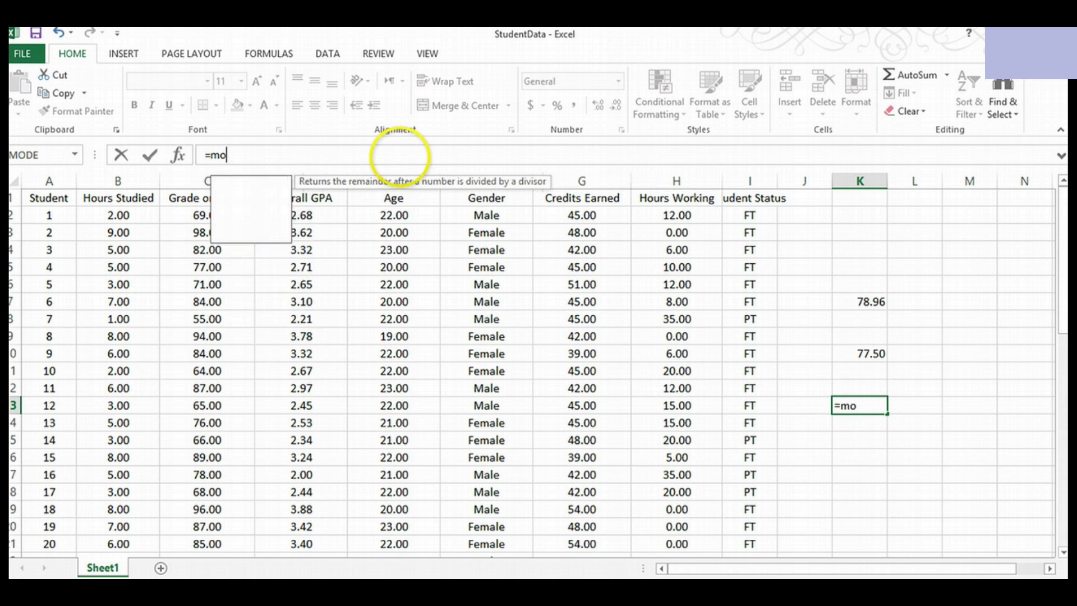
pyautogui.write('de.sn')
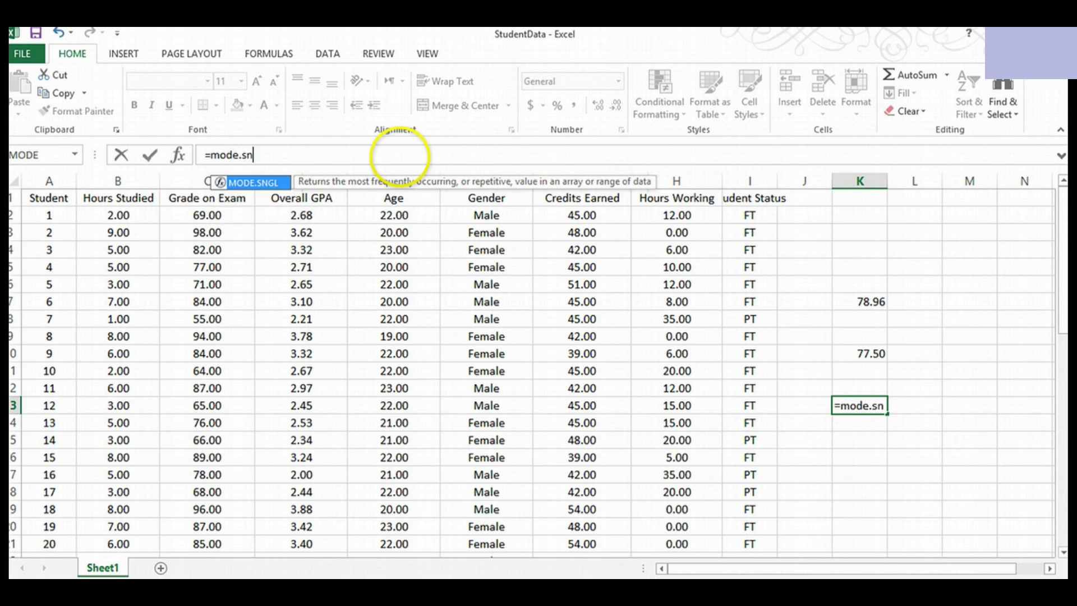
pyautogui.write('gl')
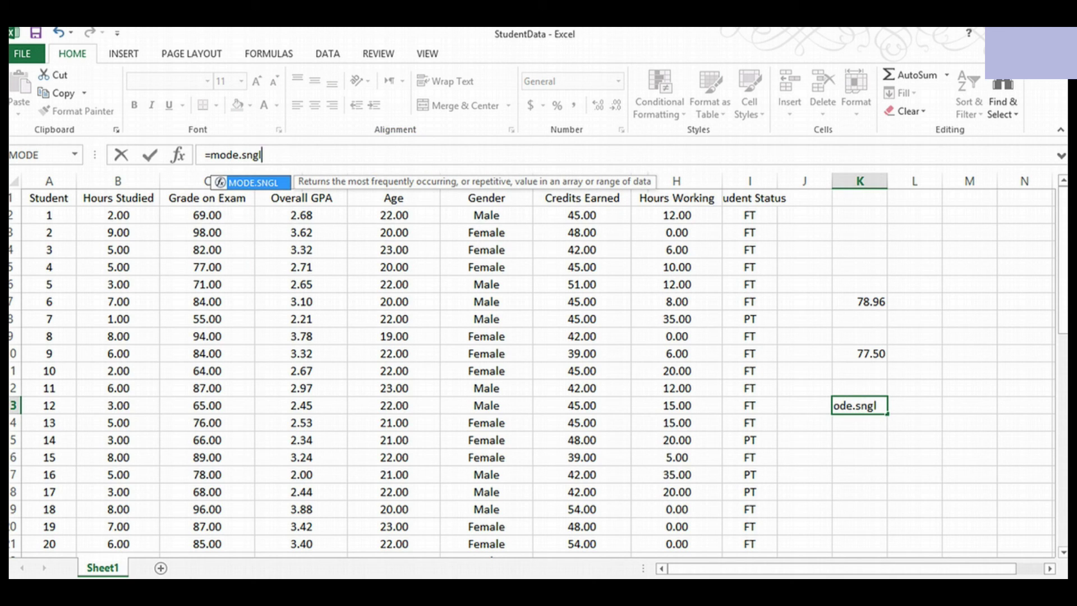
pyautogui.write('(c')
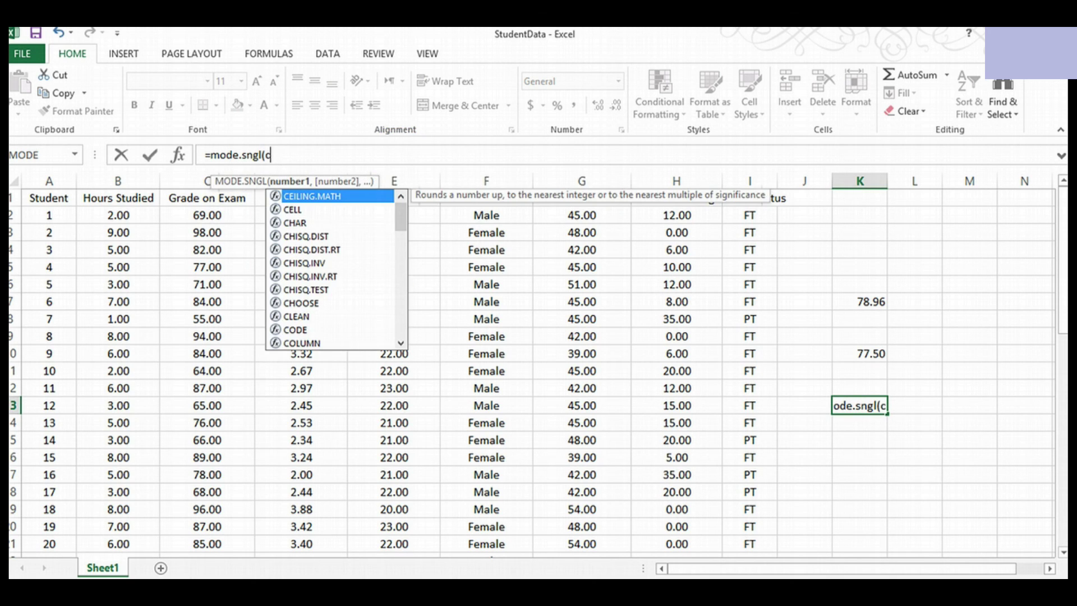
pyautogui.write('2')
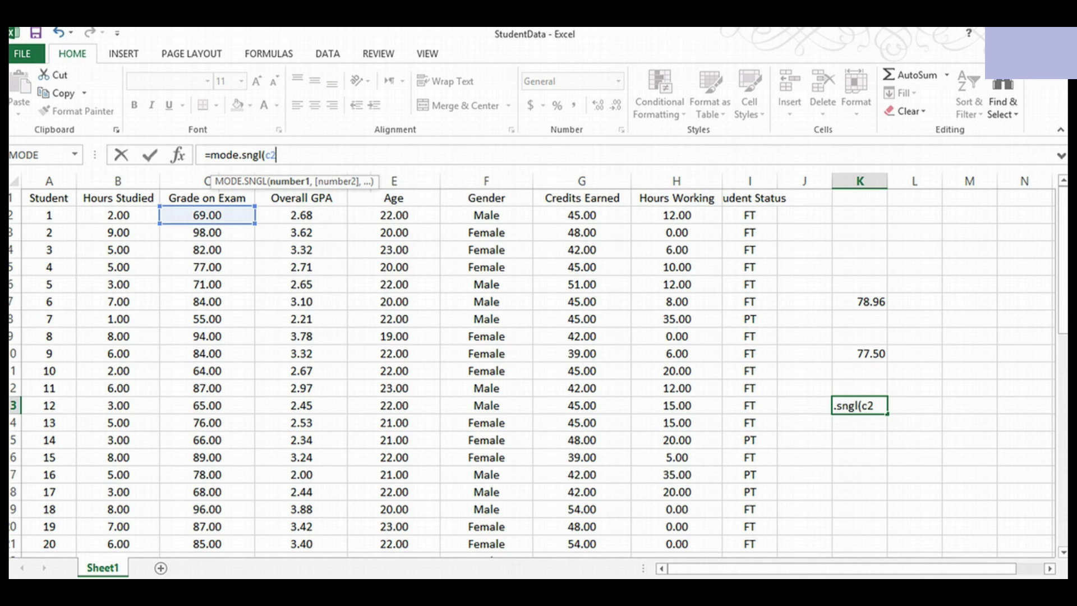
pyautogui.write(':c51')
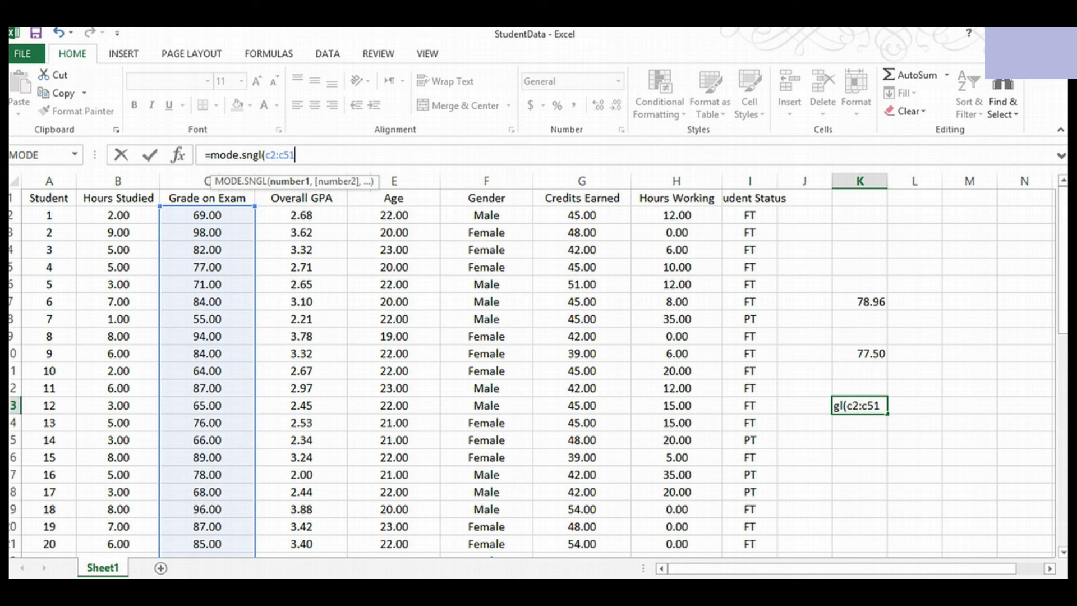
pyautogui.write(')')
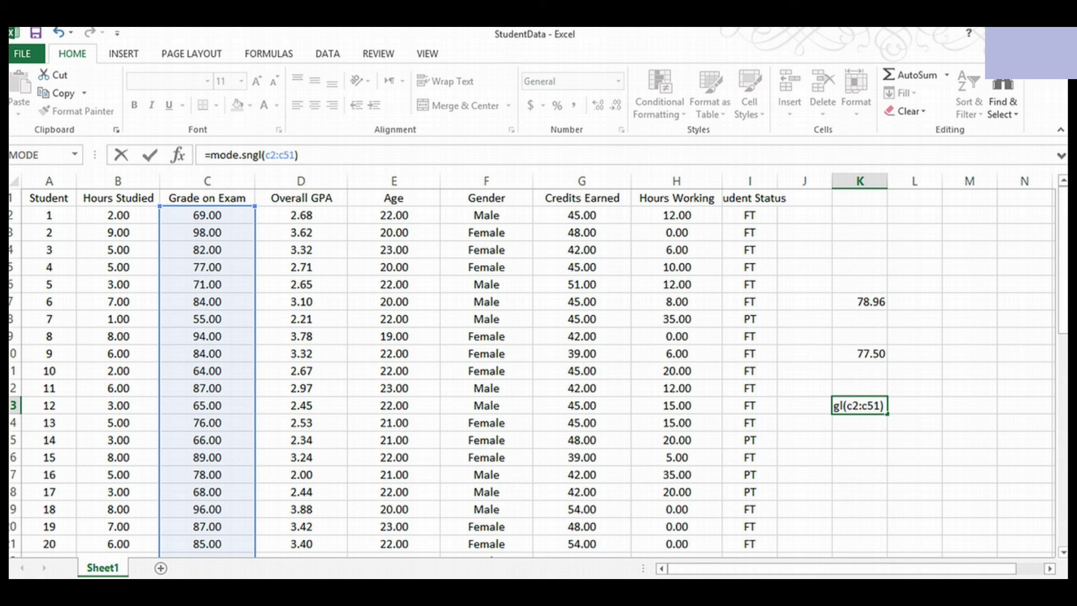
pyautogui.press('Return')
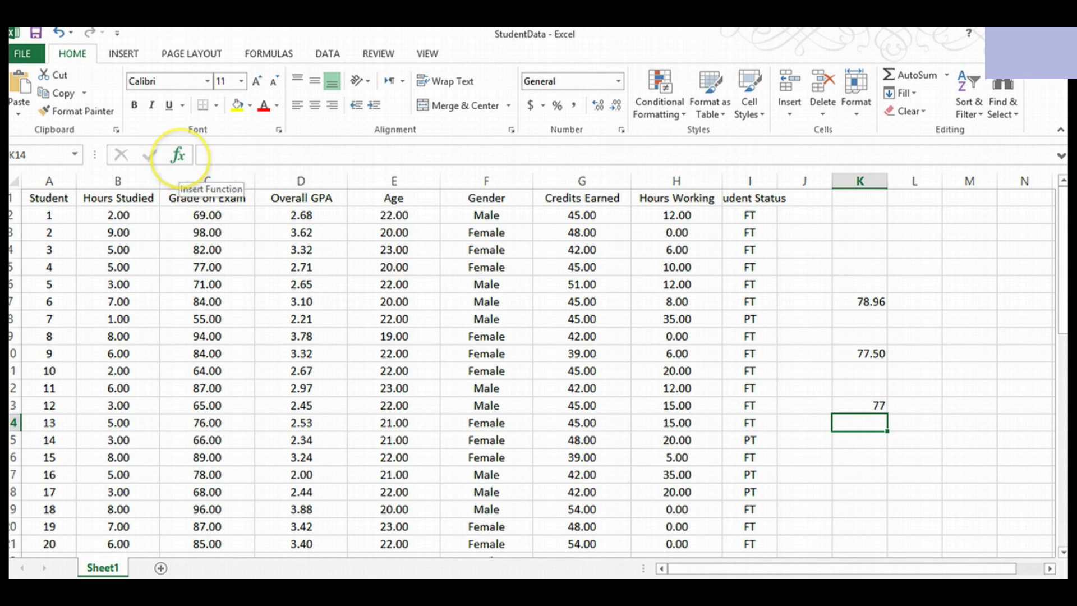
pyautogui.click(179, 156)
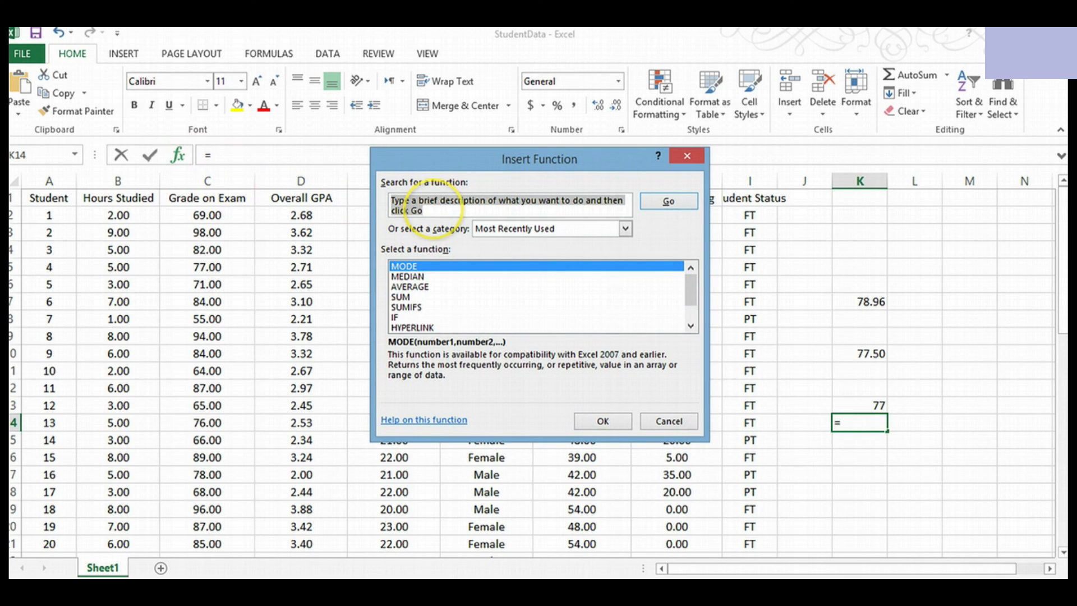
pyautogui.write('mode')
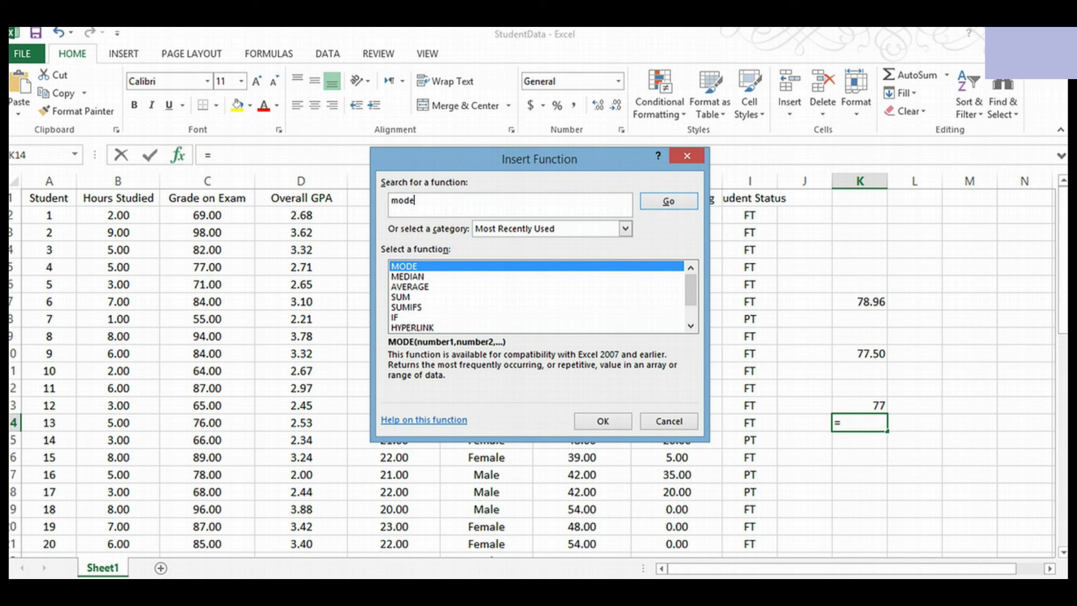
pyautogui.press('Return')
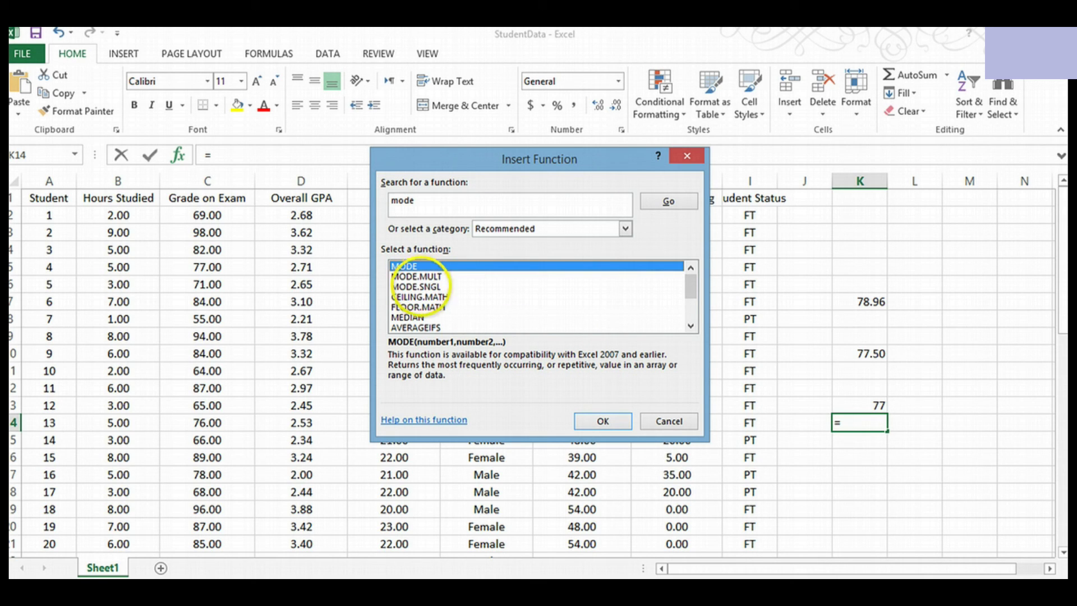
pyautogui.click(418, 287)
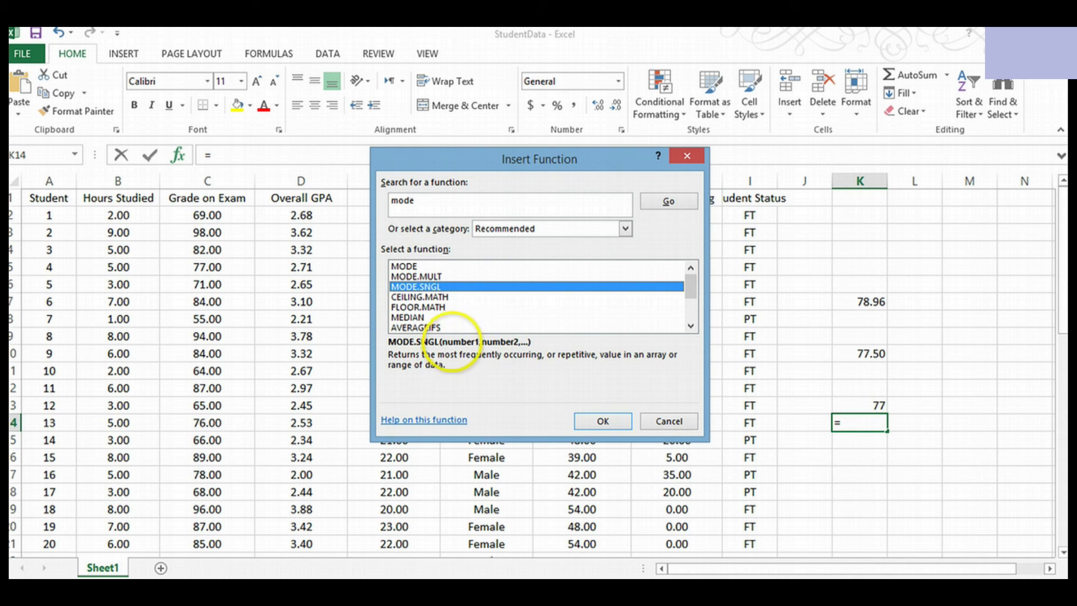
pyautogui.click(427, 276)
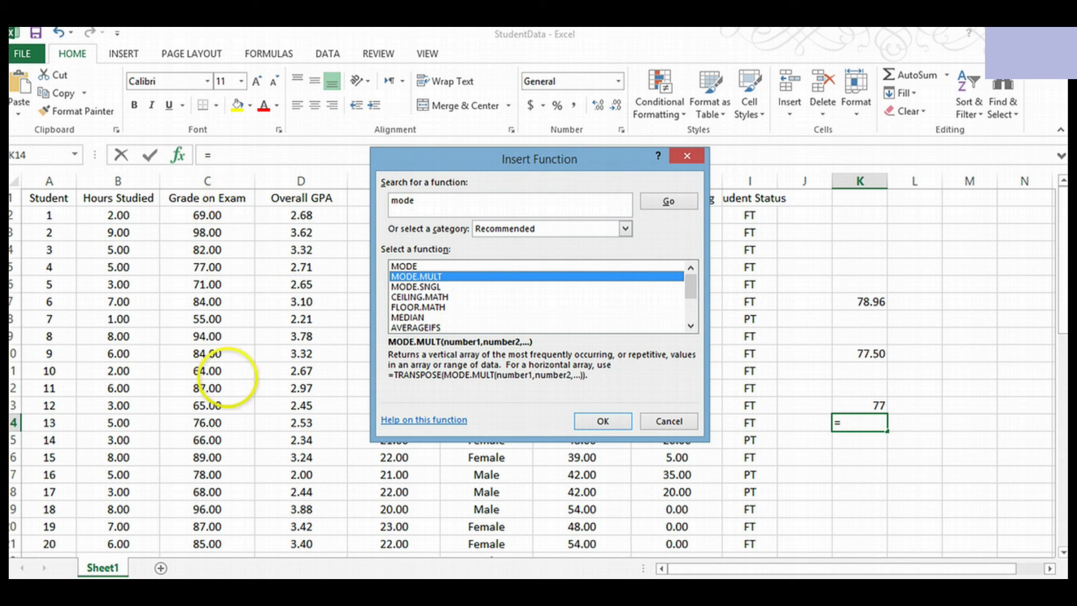
pyautogui.click(668, 420)
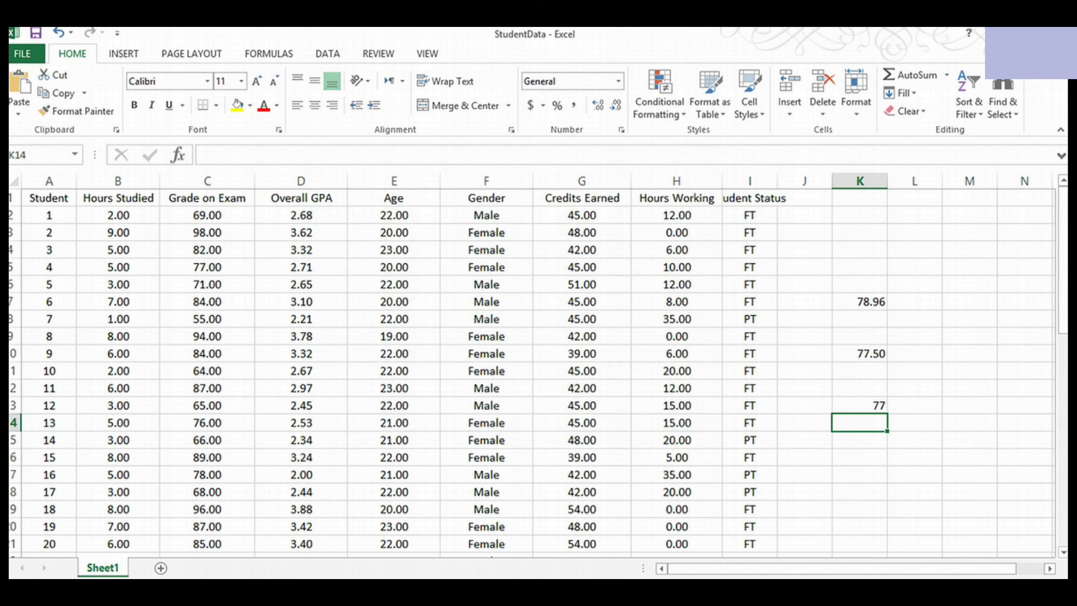